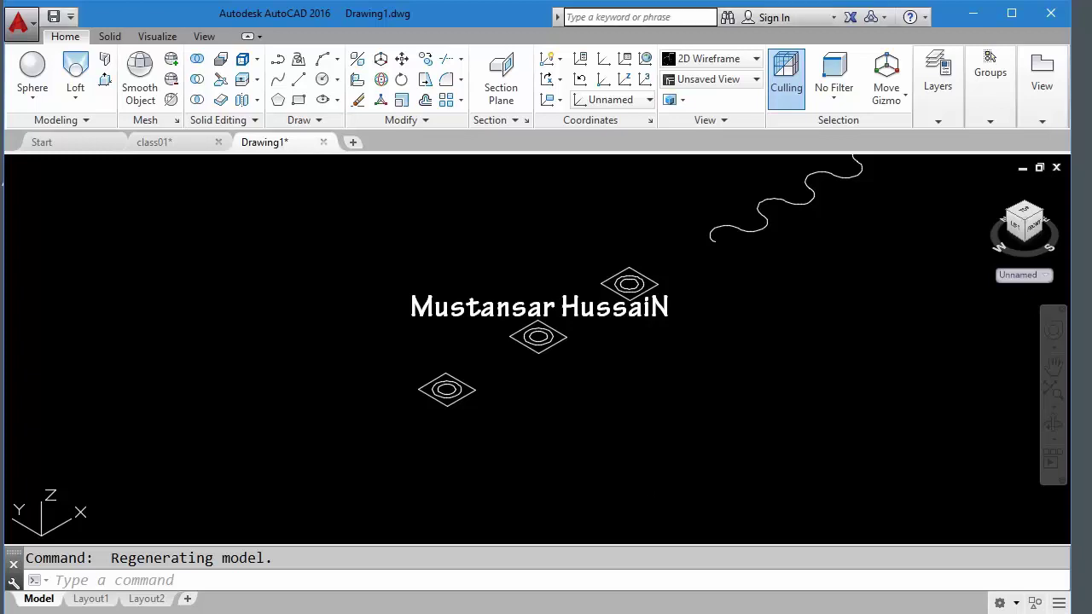
# Move both concentric circles of the nearest set straight up along Z, above their square
pyautogui.moveTo(434, 417); pyautogui.dragTo(333, 389, button='middle')
pyautogui.scroll(4, 337, 388)
pyautogui.scroll(2, 422, 378)
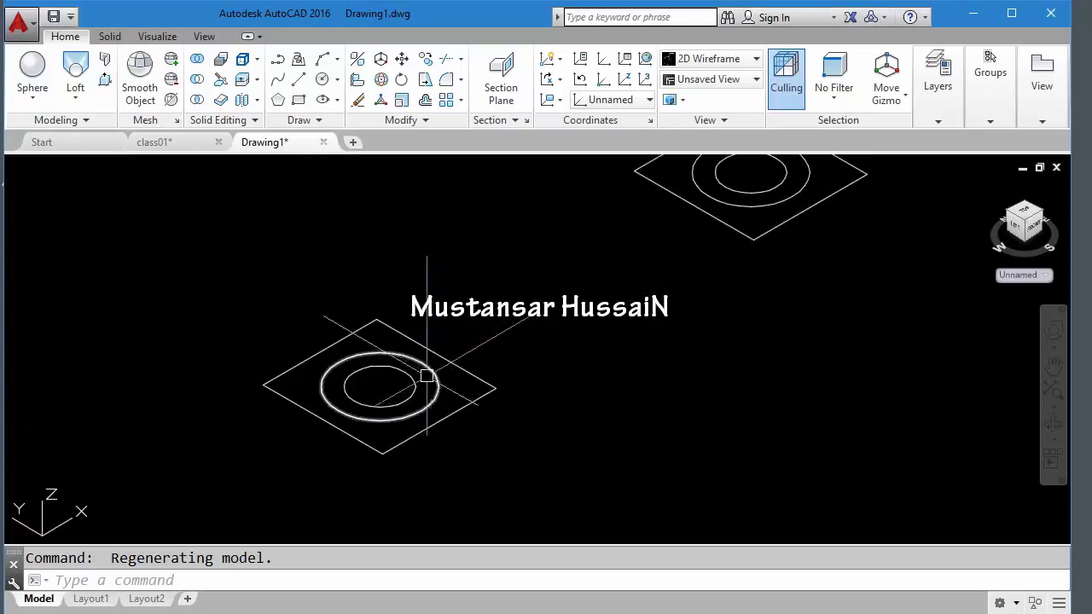
pyautogui.moveTo(448, 378)
pyautogui.mouseDown(button='middle')
pyautogui.moveTo(427, 248)
pyautogui.moveTo(367, 304)
pyautogui.mouseUp(button='middle')
pyautogui.scroll(2, 367, 304)
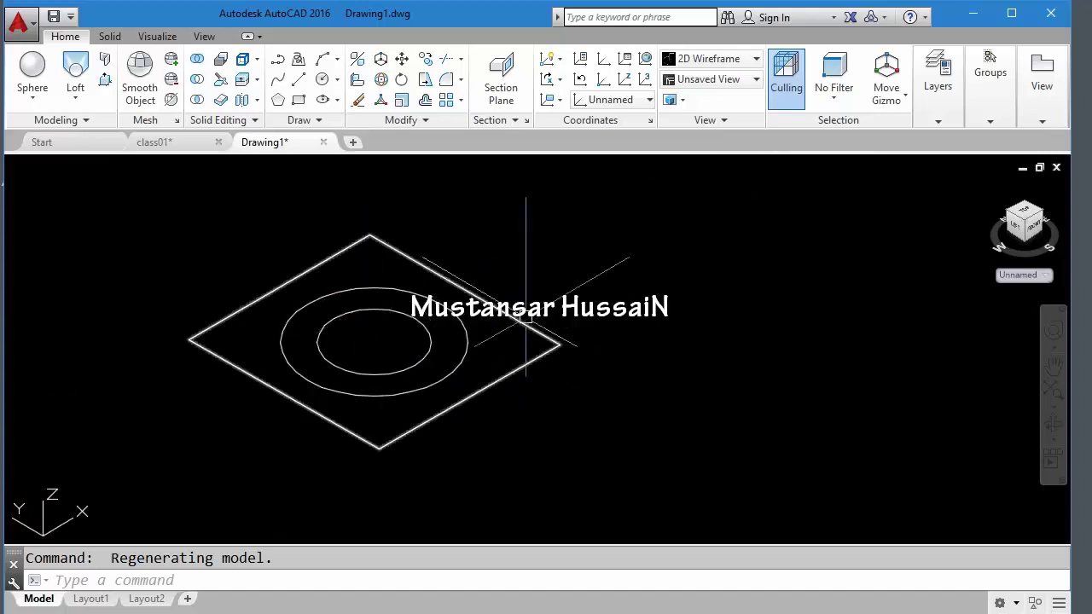
pyautogui.click(463, 348)
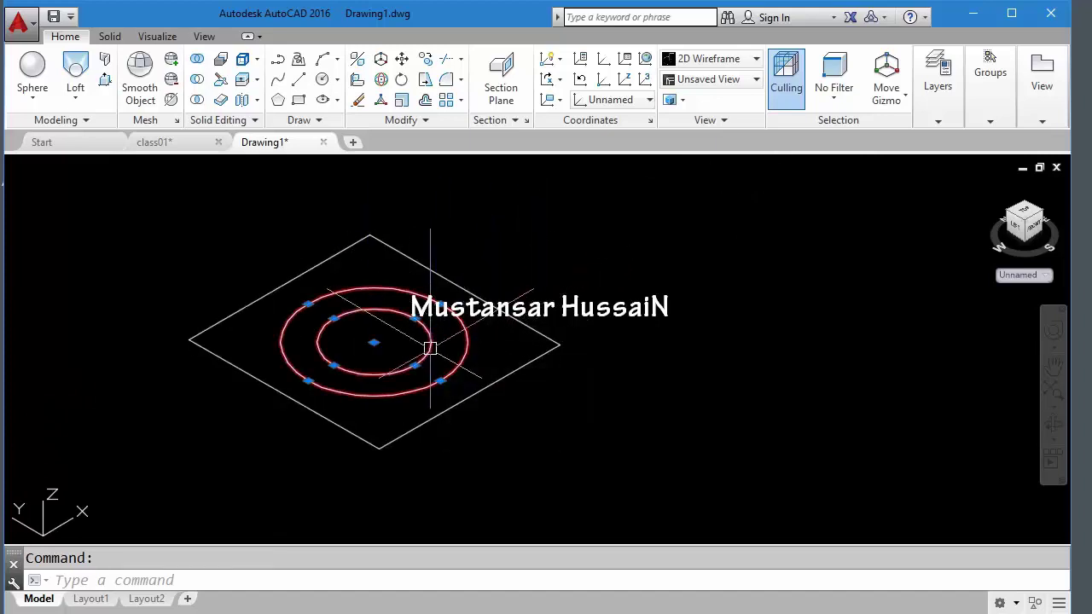
pyautogui.scroll(-4, 563, 355)
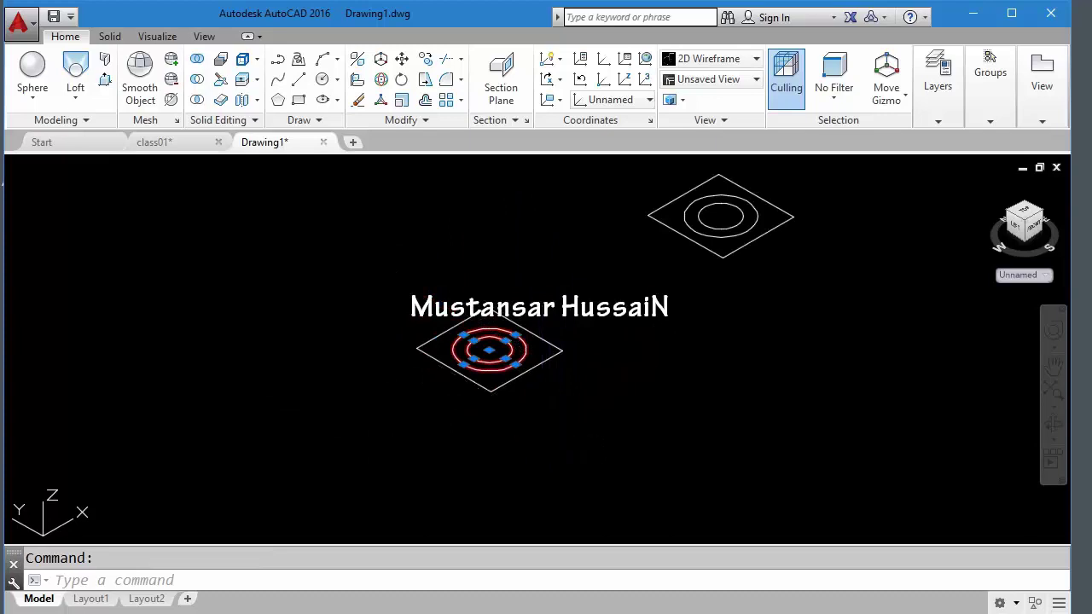
pyautogui.write('m')
pyautogui.press('Return')
pyautogui.click(602, 460)
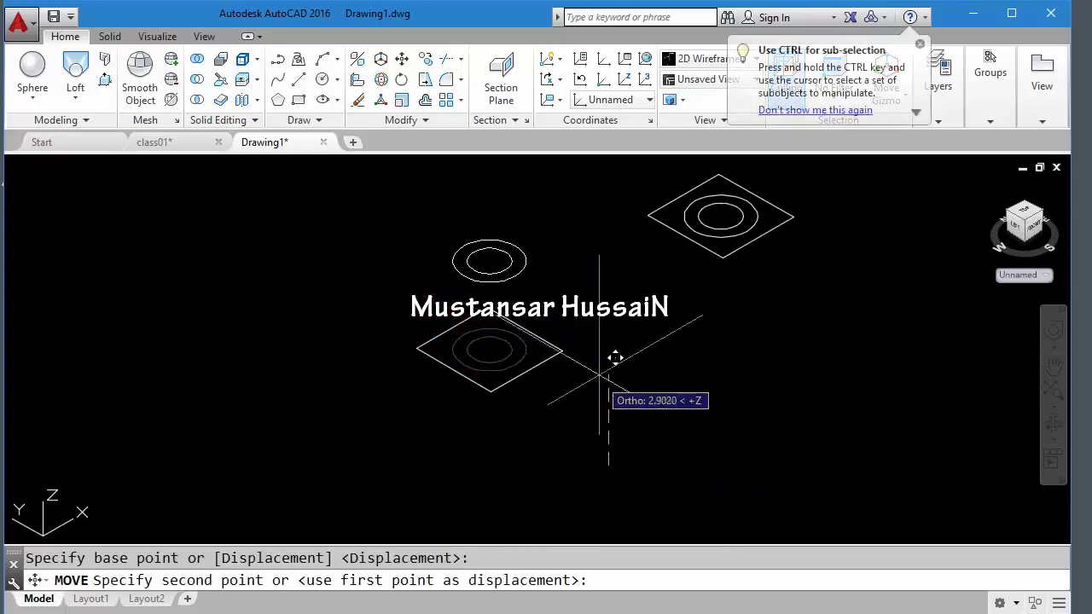
pyautogui.click(602, 295)
# Move the smaller of the two raised circles further up along Z, above the larger circle
pyautogui.moveTo(493, 175); pyautogui.dragTo(499, 313, button='middle')
pyautogui.click(500, 313)
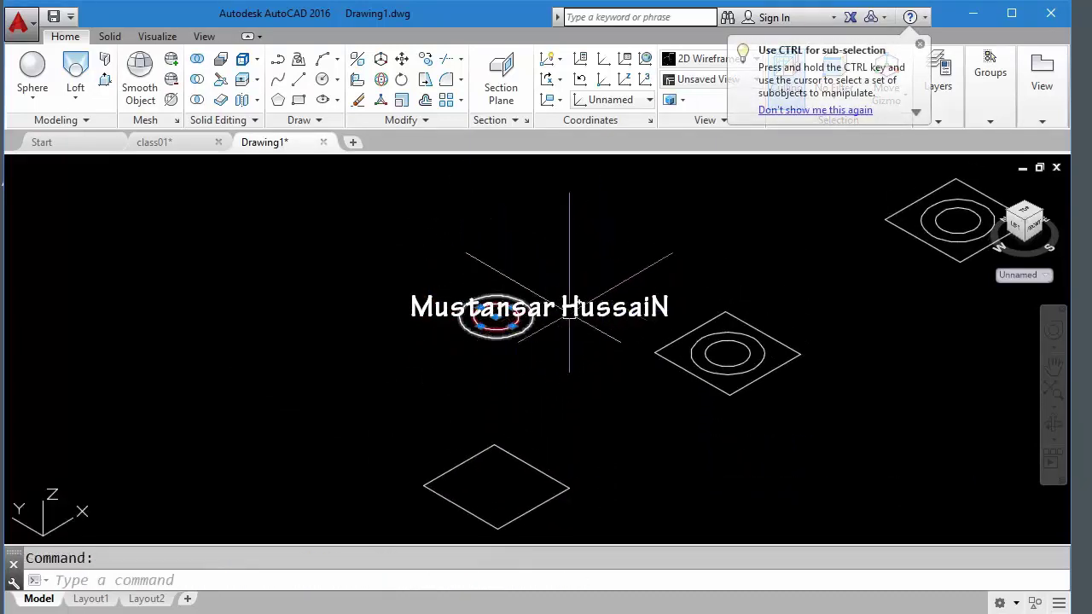
pyautogui.write('m')
pyautogui.press('Return')
pyautogui.click(565, 417)
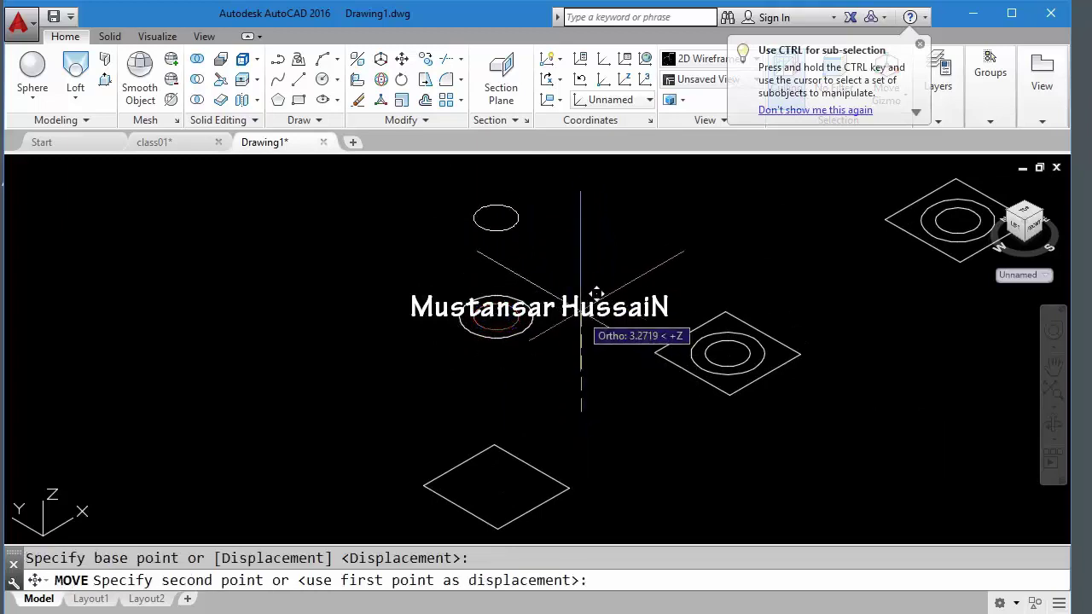
pyautogui.scroll(-4, 518, 329)
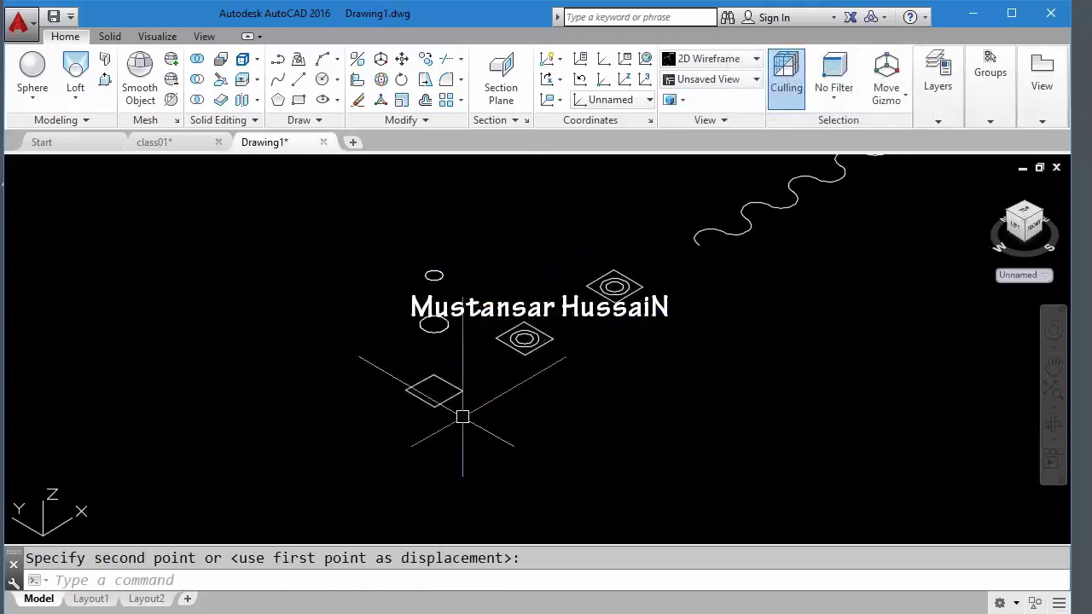
# Loft a solid through the square, the larger circle and the smaller circle, in that order, using cross sections only
pyautogui.scroll(2, 448, 418)
pyautogui.moveTo(454, 386); pyautogui.dragTo(457, 437, button='middle')
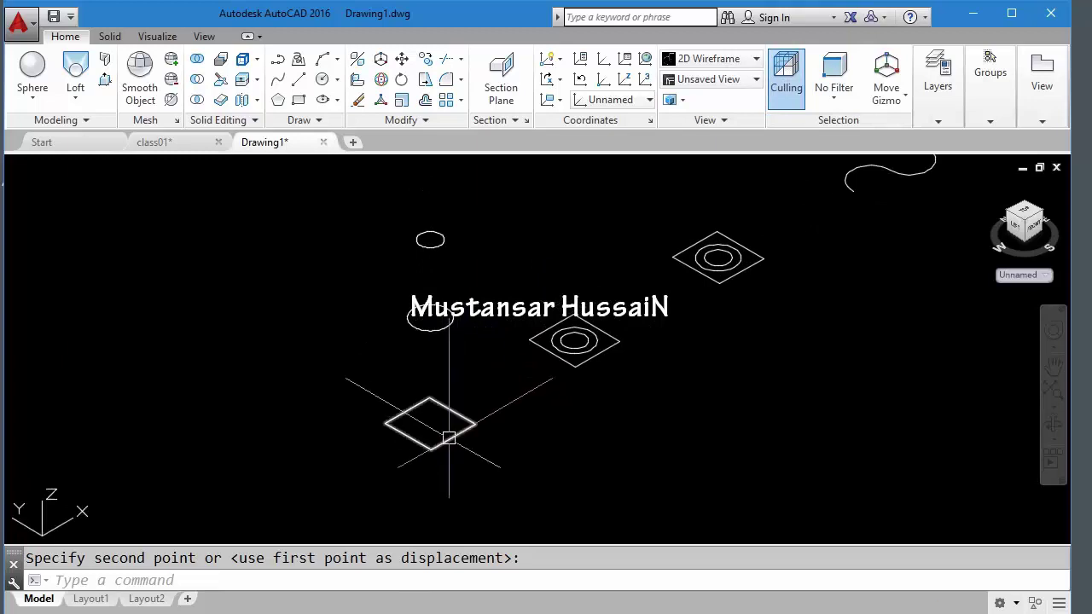
pyautogui.scroll(-2, 430, 256)
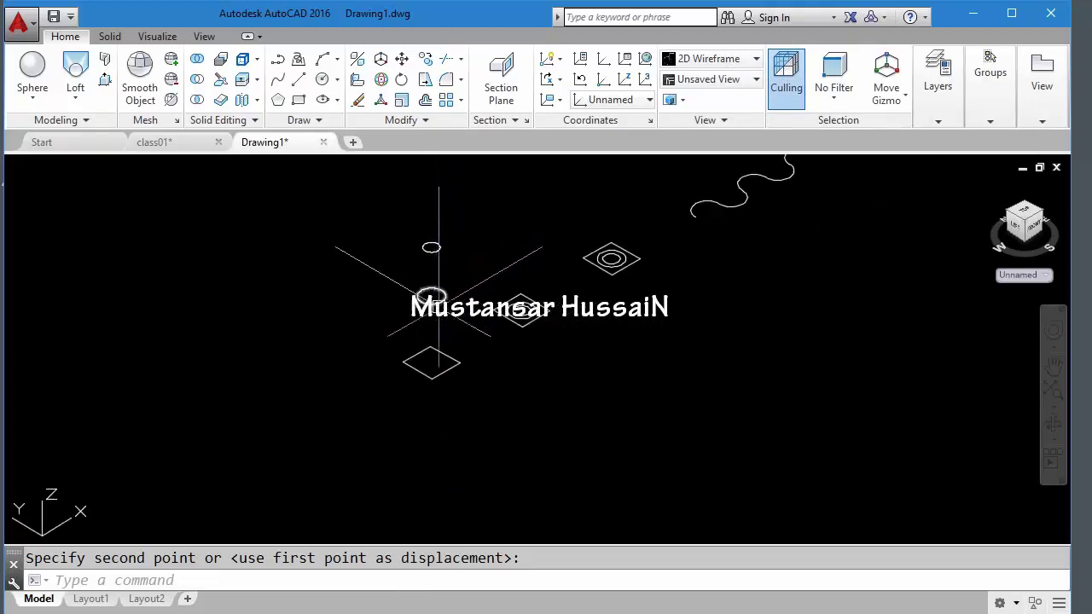
pyautogui.click(77, 69)
pyautogui.scroll(1, 475, 372)
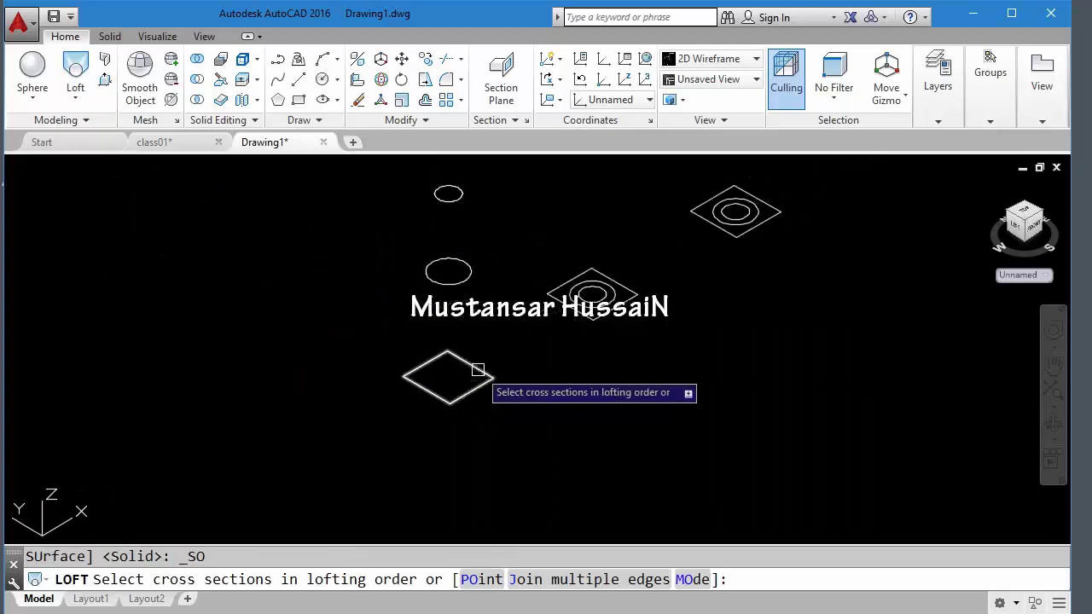
pyautogui.moveTo(478, 370); pyautogui.dragTo(474, 400, button='middle')
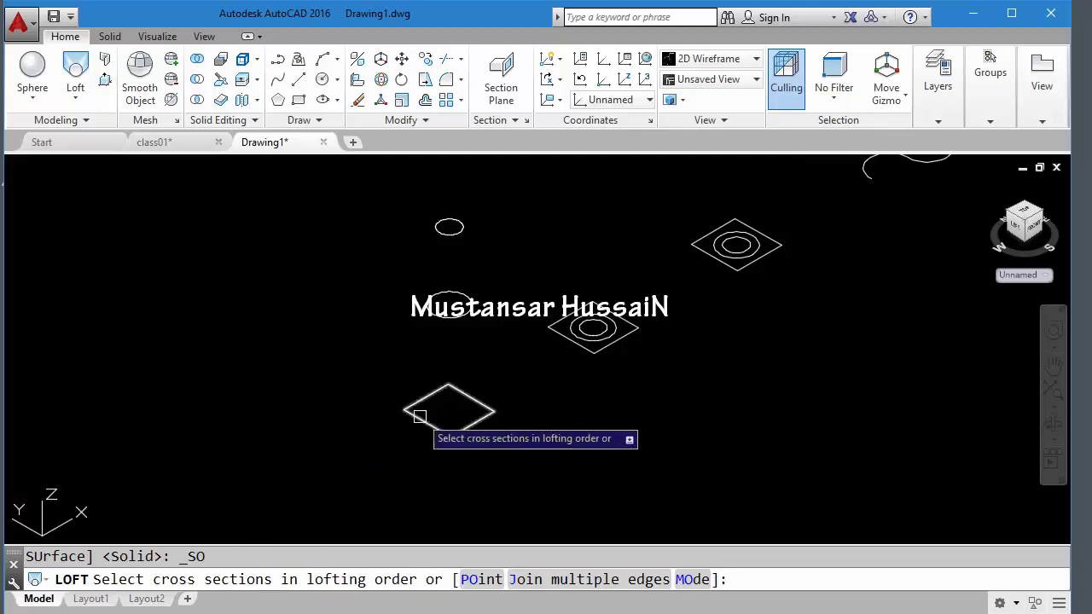
pyautogui.click(483, 423)
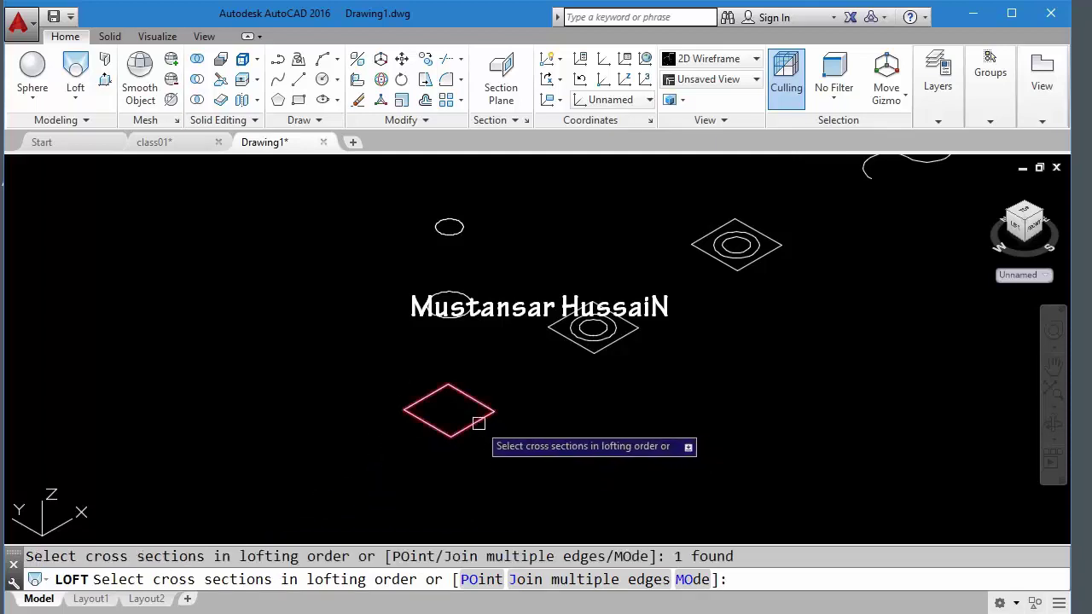
pyautogui.click(443, 296)
pyautogui.click(455, 232)
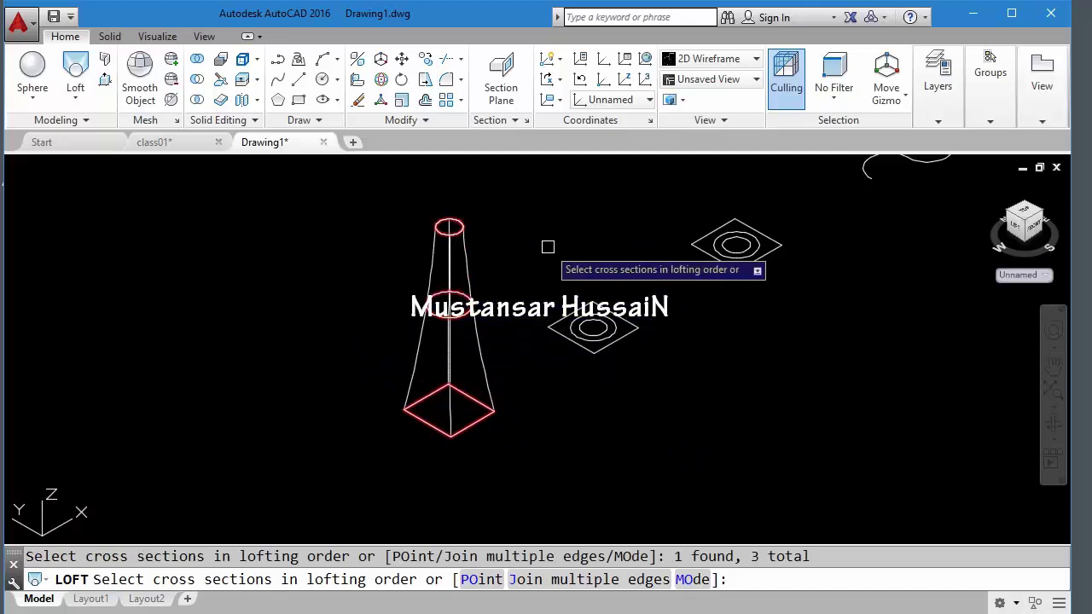
pyautogui.press('Return')
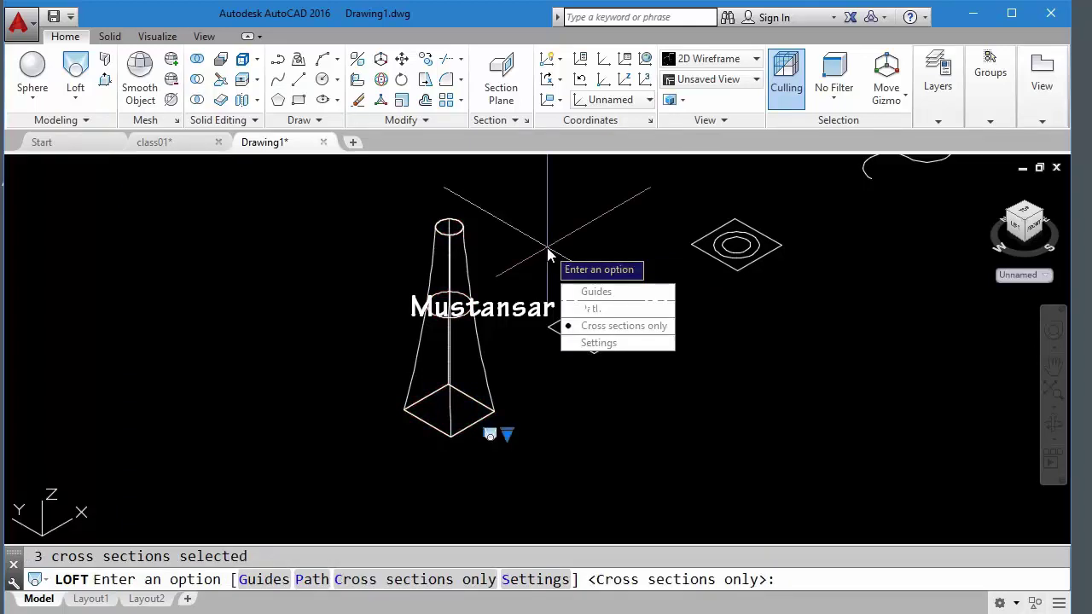
pyautogui.press('Return')
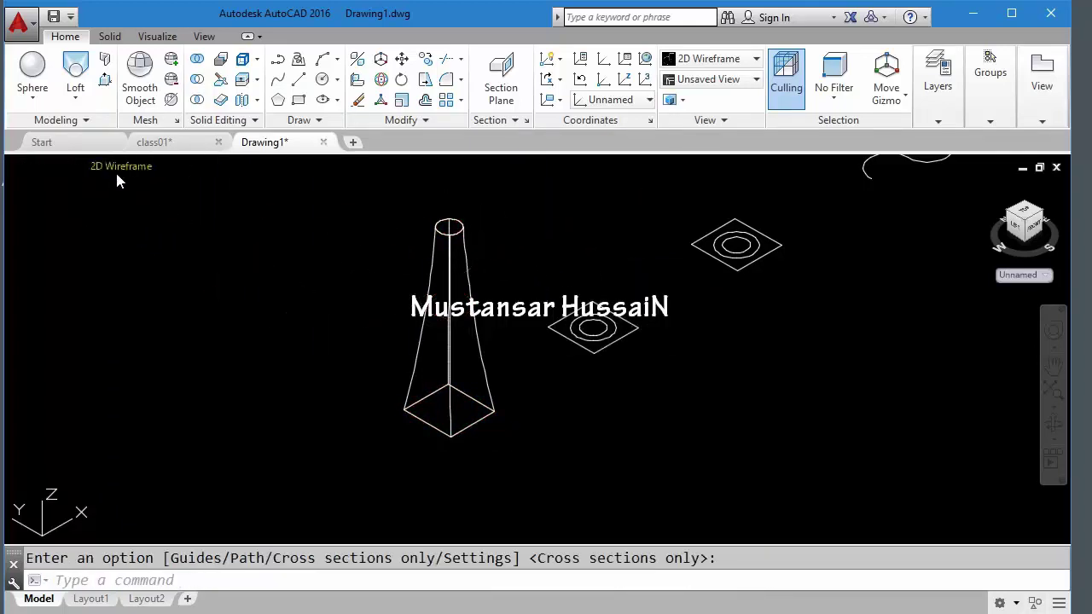
# Switch the viewport's visual style to Realistic
pyautogui.click(118, 171)
pyautogui.click(204, 264)
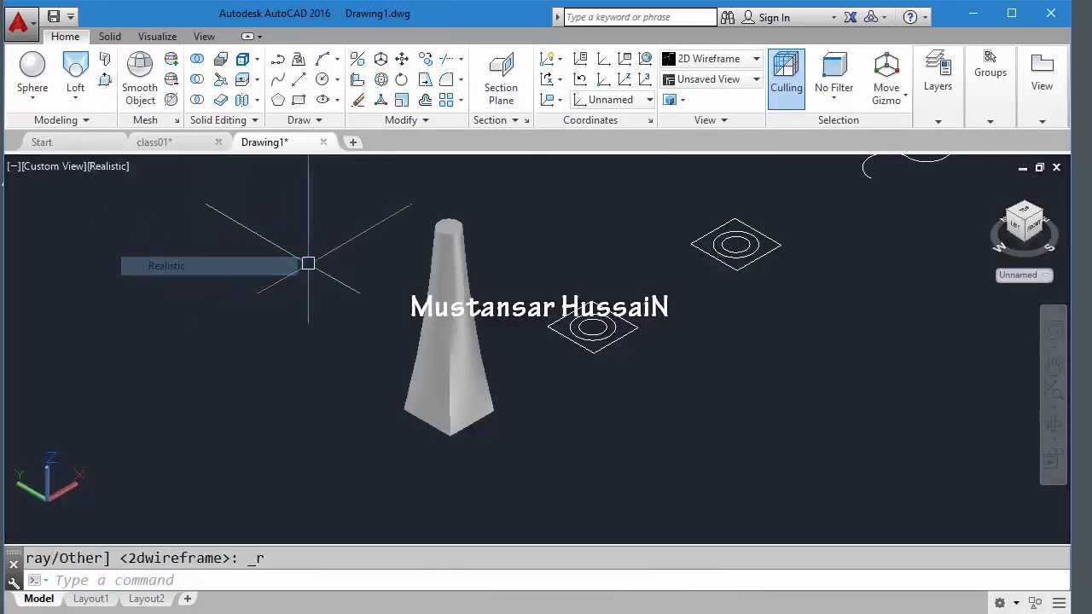
pyautogui.moveTo(475, 256); pyautogui.dragTo(385, 375, button='middle')
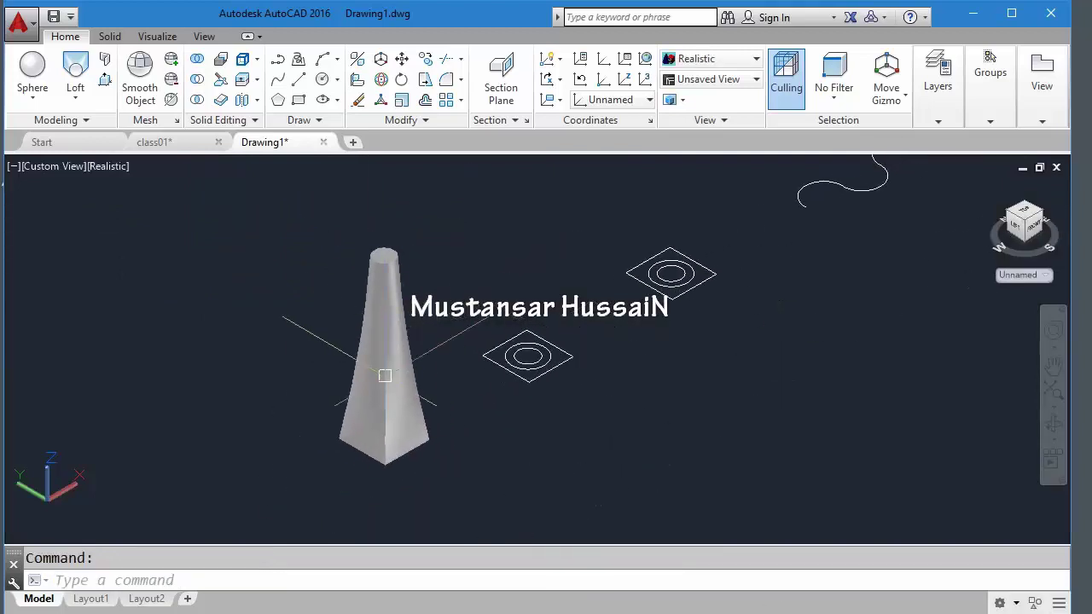
# Examine the lofted solid's shape from its round top to its square base
pyautogui.scroll(2, 385, 375)
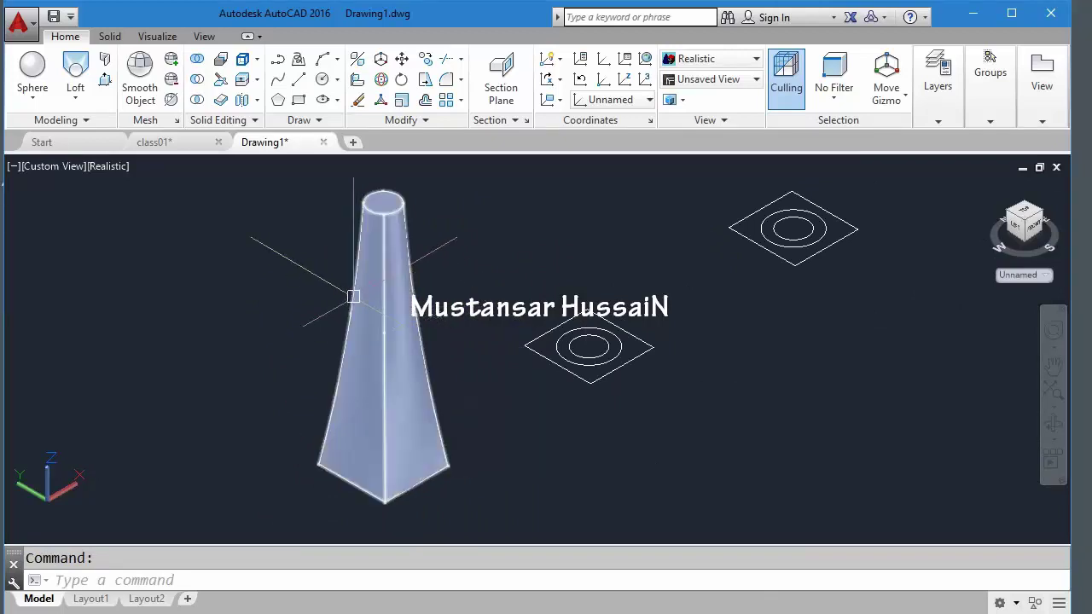
pyautogui.scroll(2, 392, 185)
pyautogui.scroll(4, 376, 217)
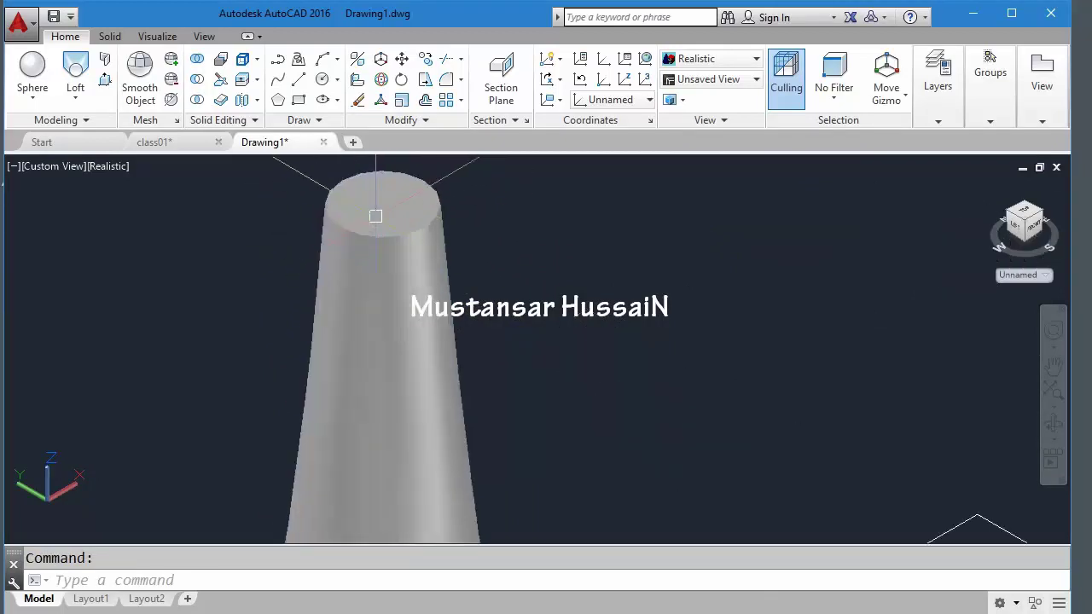
pyautogui.scroll(-5, 385, 220)
pyautogui.moveTo(429, 395); pyautogui.dragTo(441, 370, button='middle')
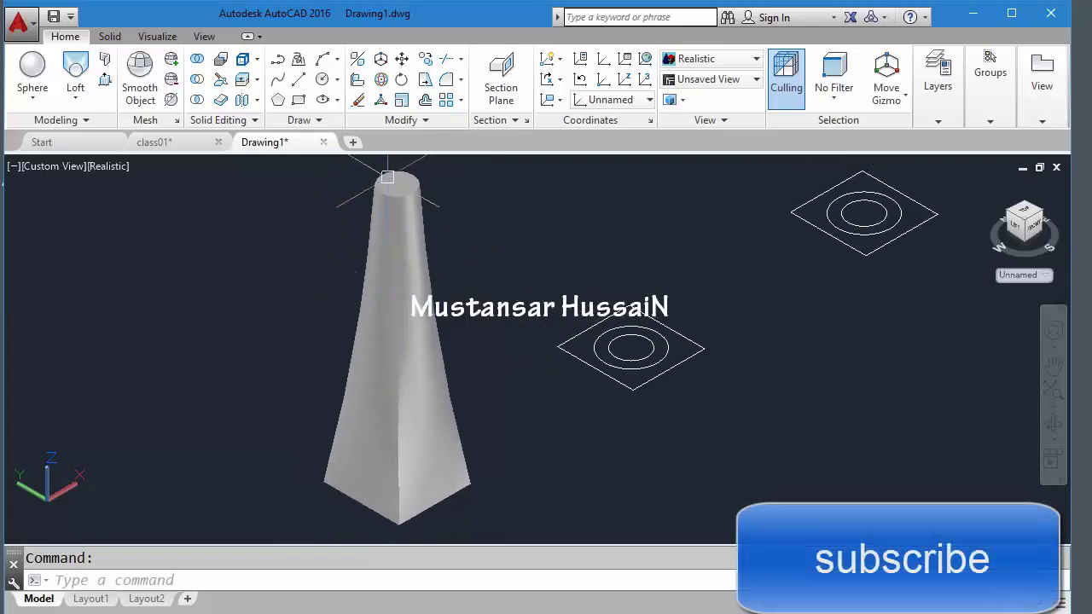
pyautogui.scroll(4, 397, 181)
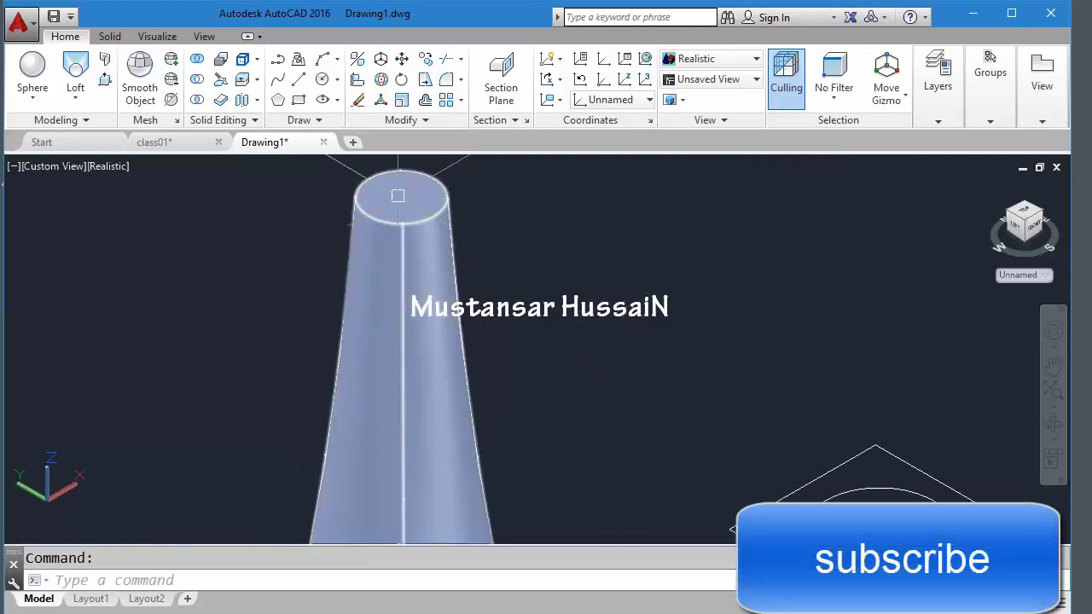
pyautogui.scroll(-5, 397, 196)
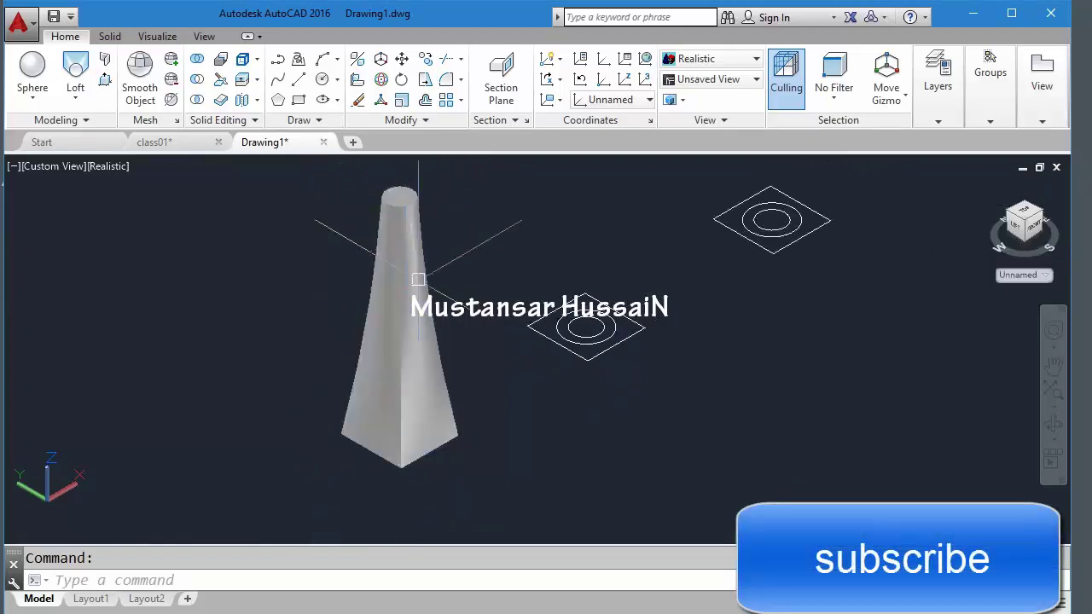
pyautogui.moveTo(418, 279); pyautogui.dragTo(377, 350, button='middle')
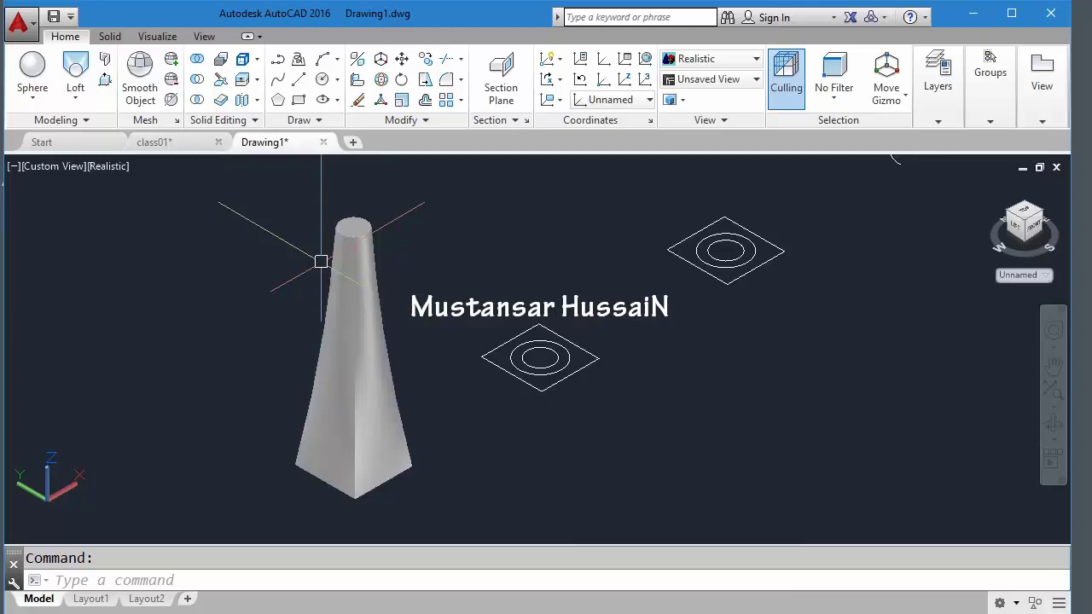
pyautogui.scroll(3, 346, 223)
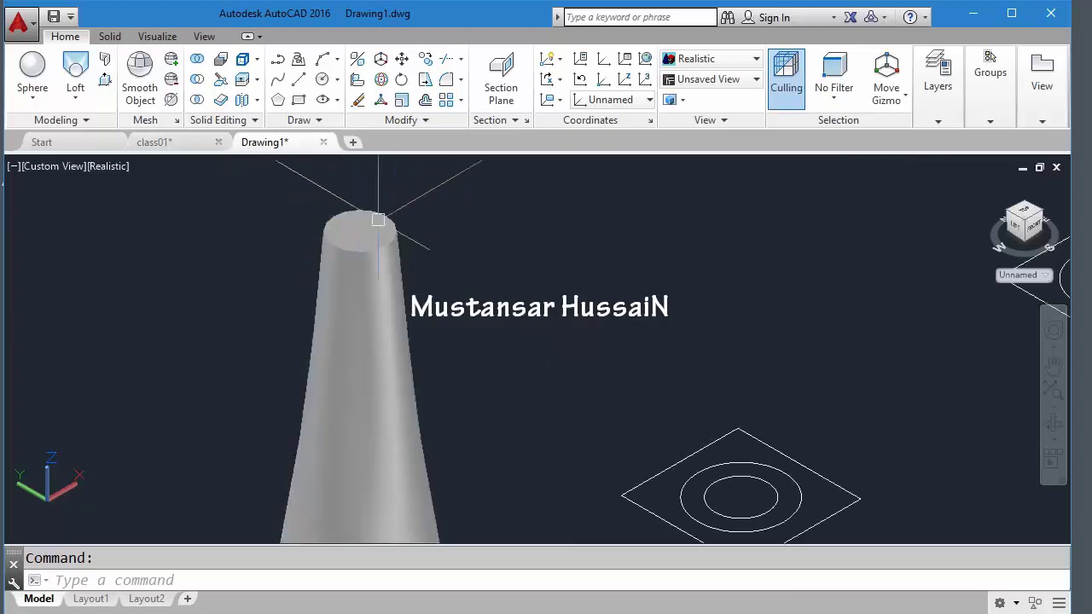
pyautogui.scroll(-5, 354, 229)
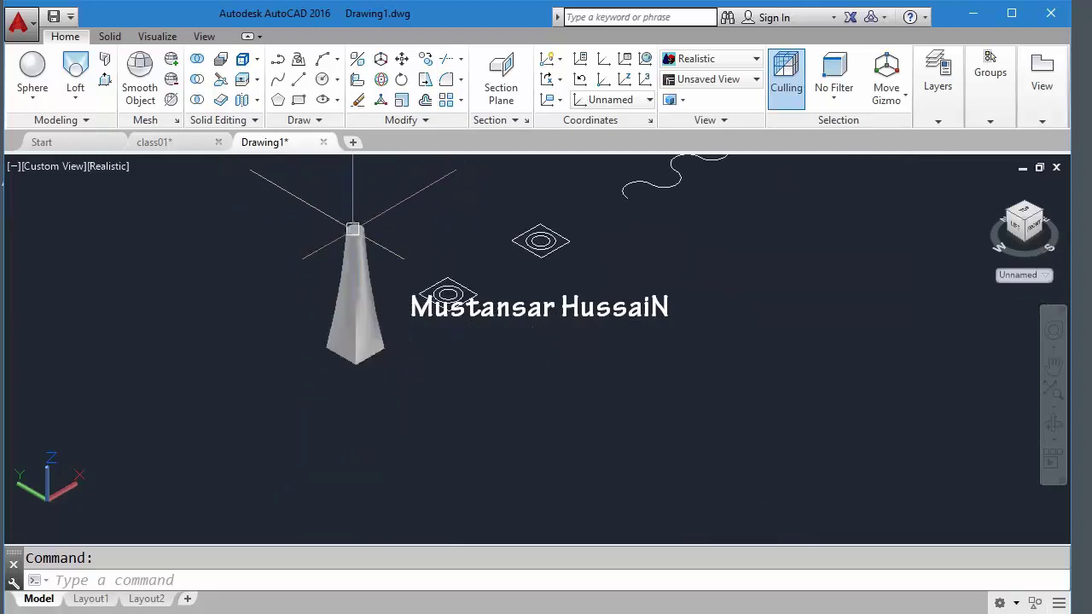
# Raise both concentric circles of the next set straight up above their square by their shared centre grip
pyautogui.scroll(4, 434, 327)
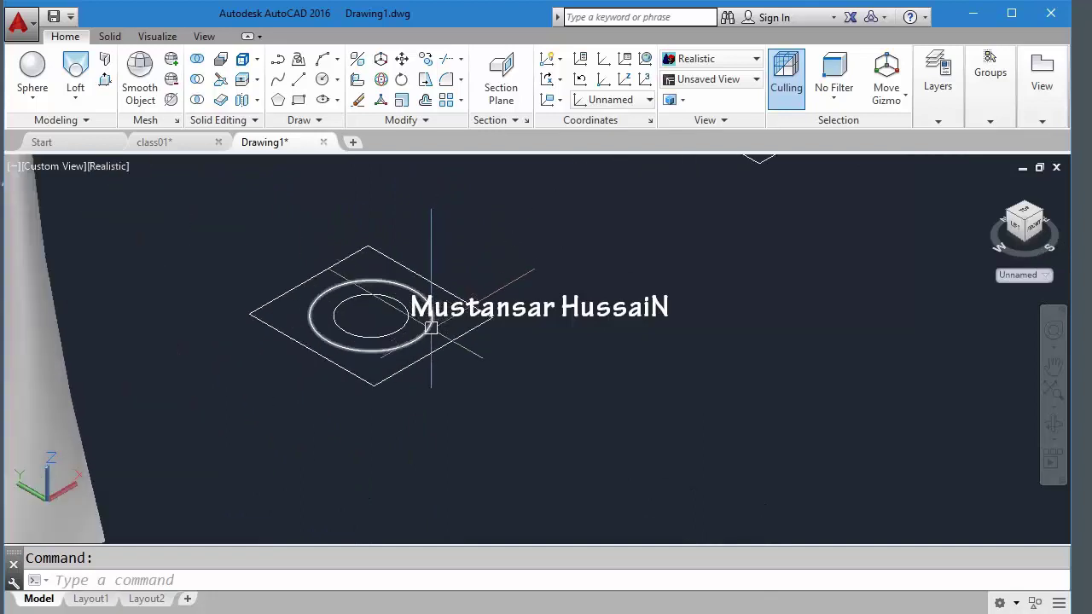
pyautogui.click(430, 328)
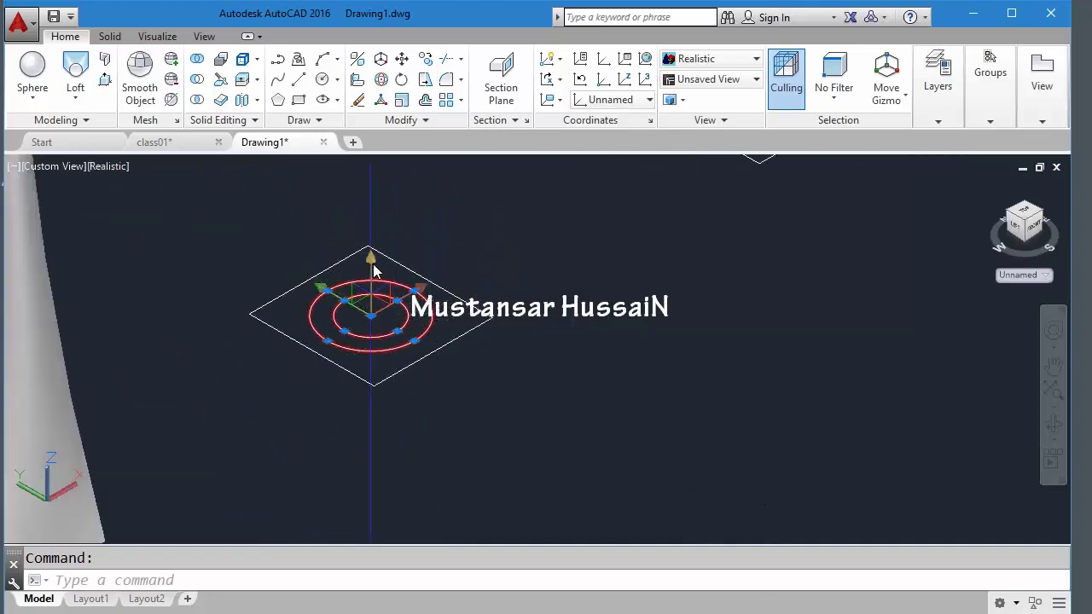
pyautogui.click(371, 314)
pyautogui.scroll(-5, 371, 315)
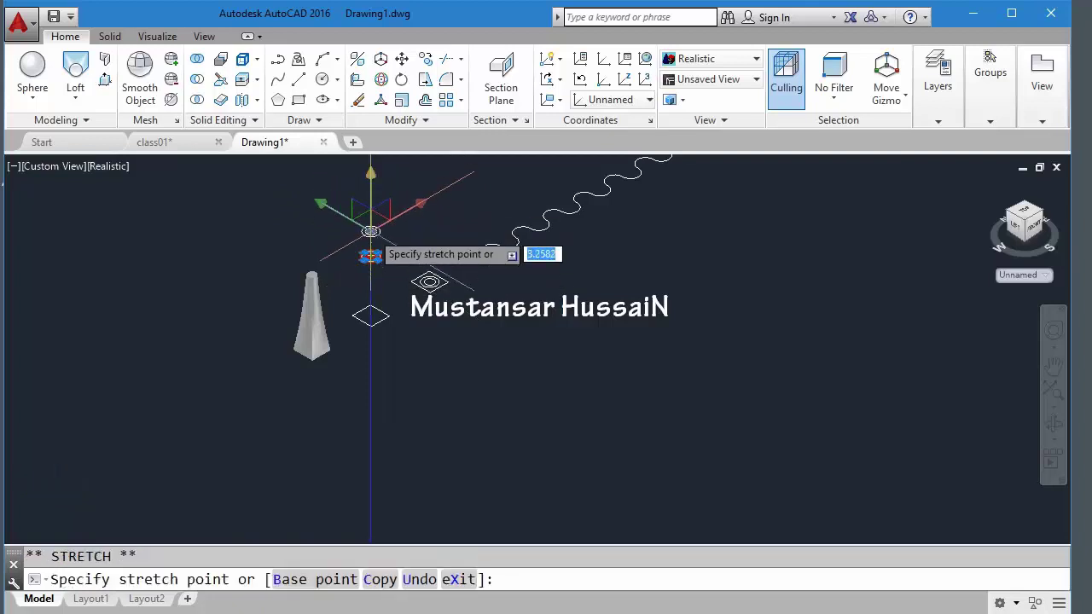
pyautogui.press('Escape')
pyautogui.scroll(5, 371, 247)
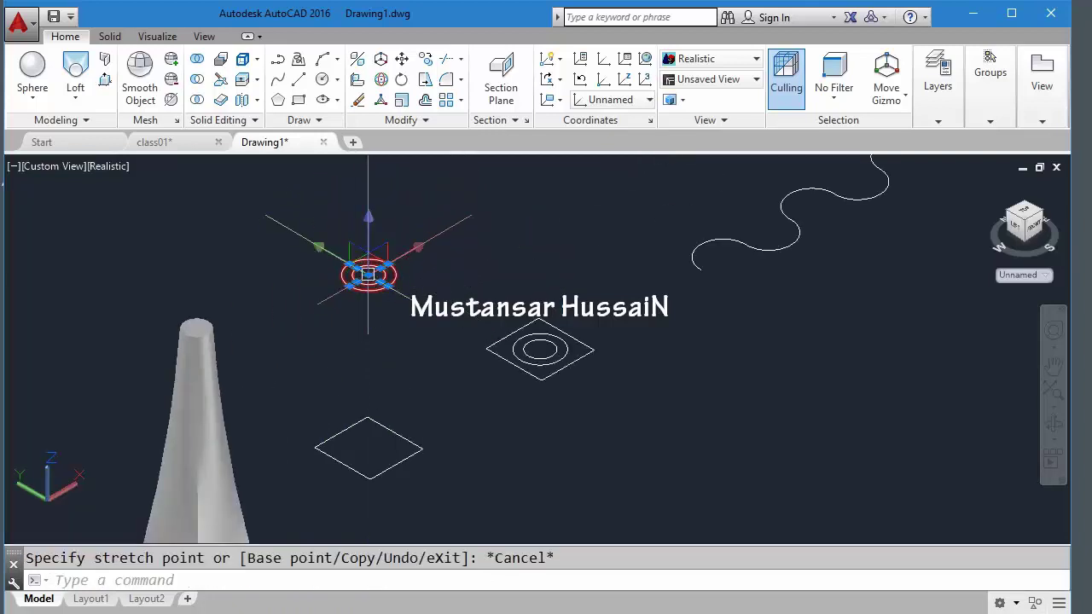
pyautogui.press('Escape')
# Raise the smaller circle of the second set further along Z, above the larger circle
pyautogui.scroll(3, 373, 279)
pyautogui.click(372, 289)
pyautogui.scroll(-4, 373, 288)
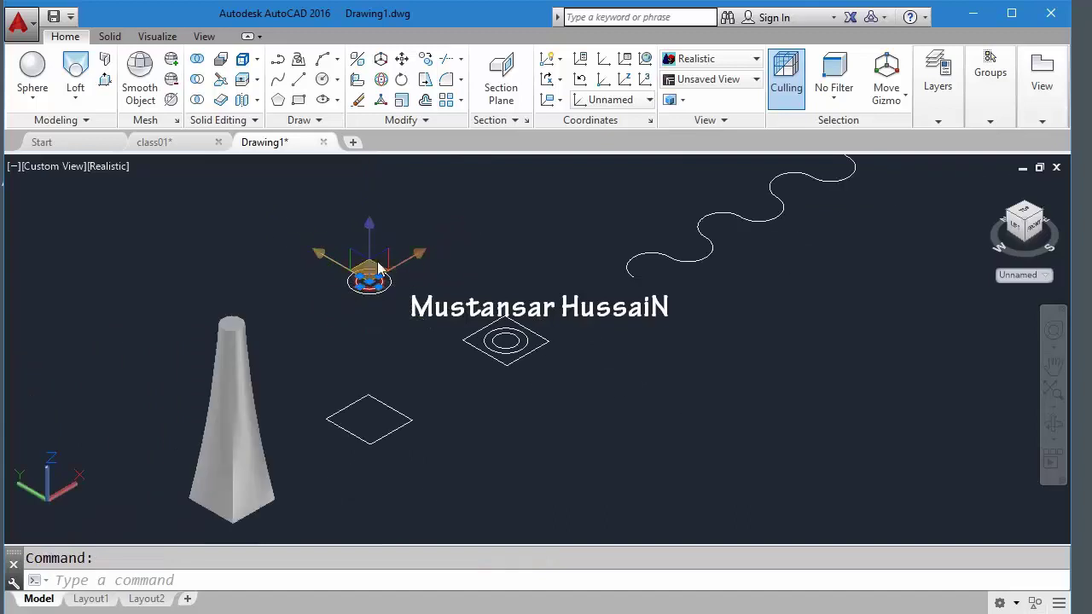
pyautogui.click(369, 282)
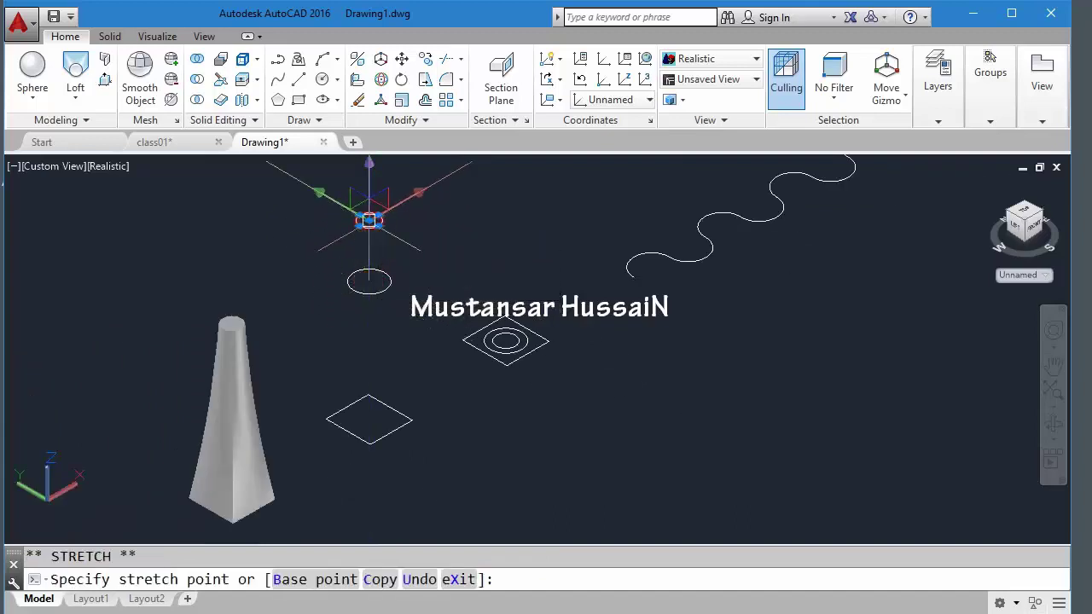
pyautogui.press('Escape')
# Enlarge the middle circle of the second set to a radius of about 2.73 by stretching its quadrant grip
pyautogui.scroll(-2, 416, 328)
pyautogui.scroll(-2, 417, 335)
pyautogui.moveTo(417, 346); pyautogui.dragTo(380, 344, button='middle')
pyautogui.scroll(3, 354, 337)
pyautogui.click(370, 295)
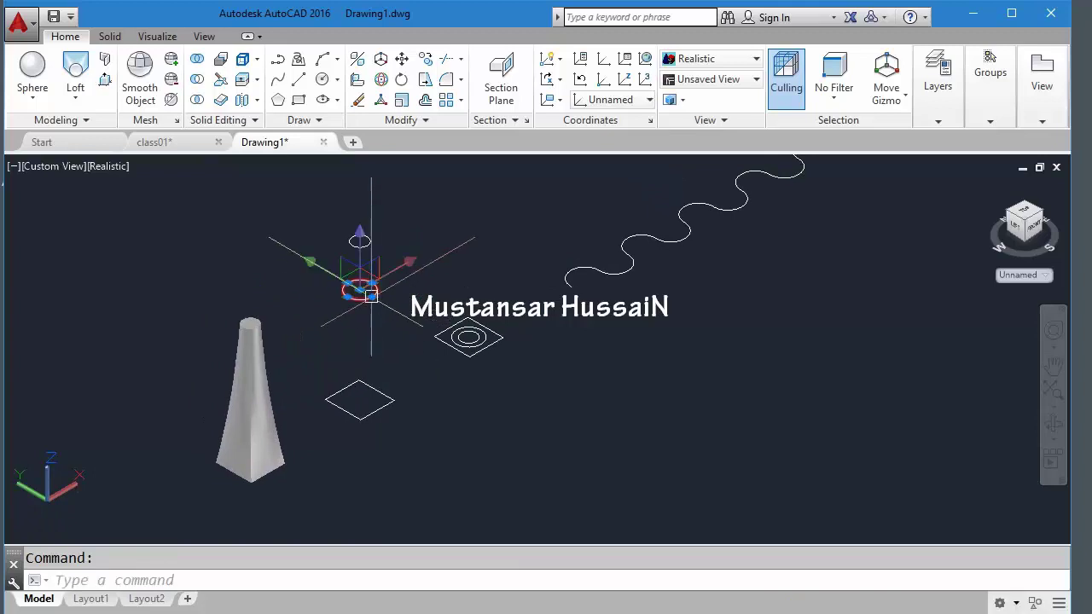
pyautogui.click(370, 295)
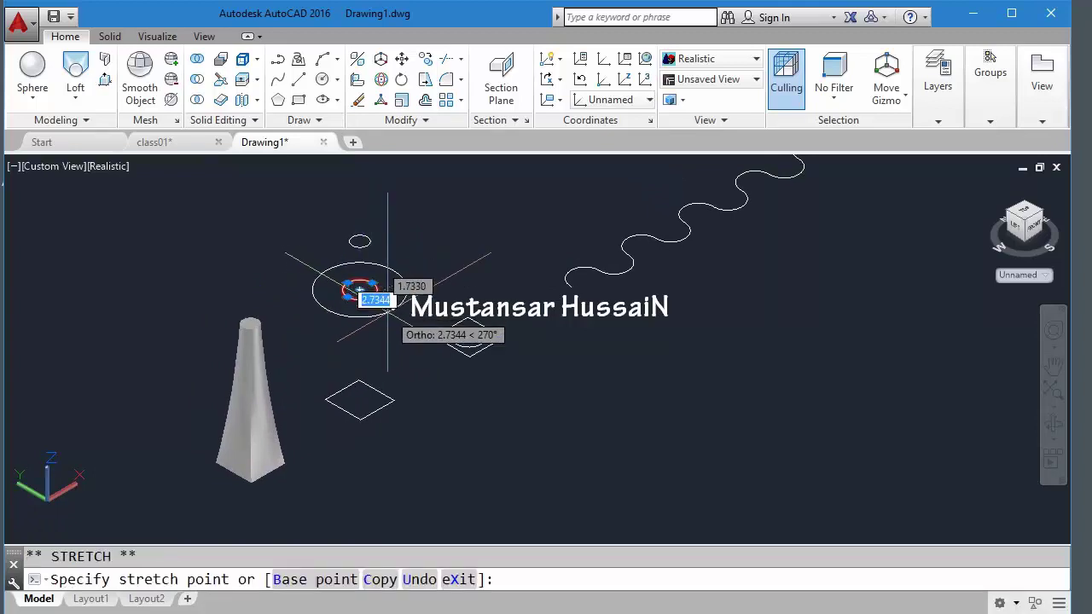
pyautogui.press('Escape')
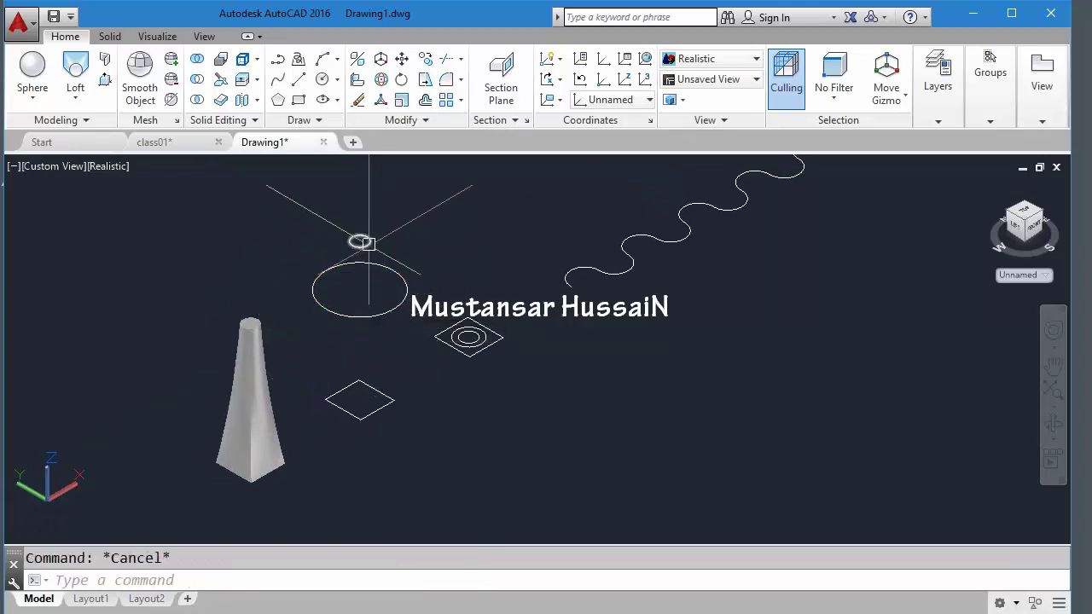
# Enlarge the top circle of the second set by stretching its quadrant grip, keeping it smaller than the middle circle
pyautogui.click(365, 245)
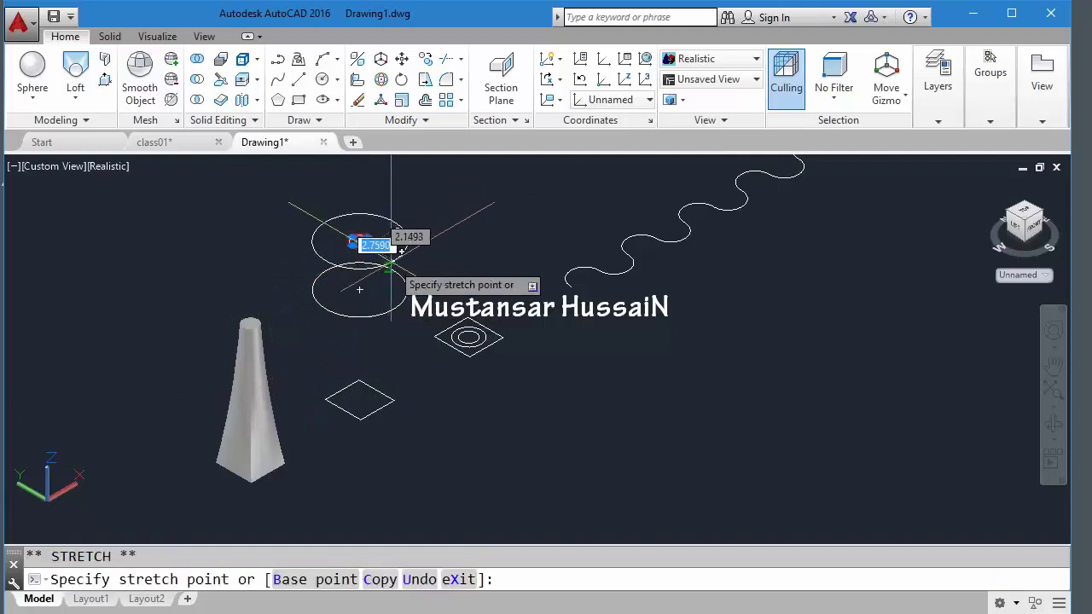
pyautogui.press('Escape')
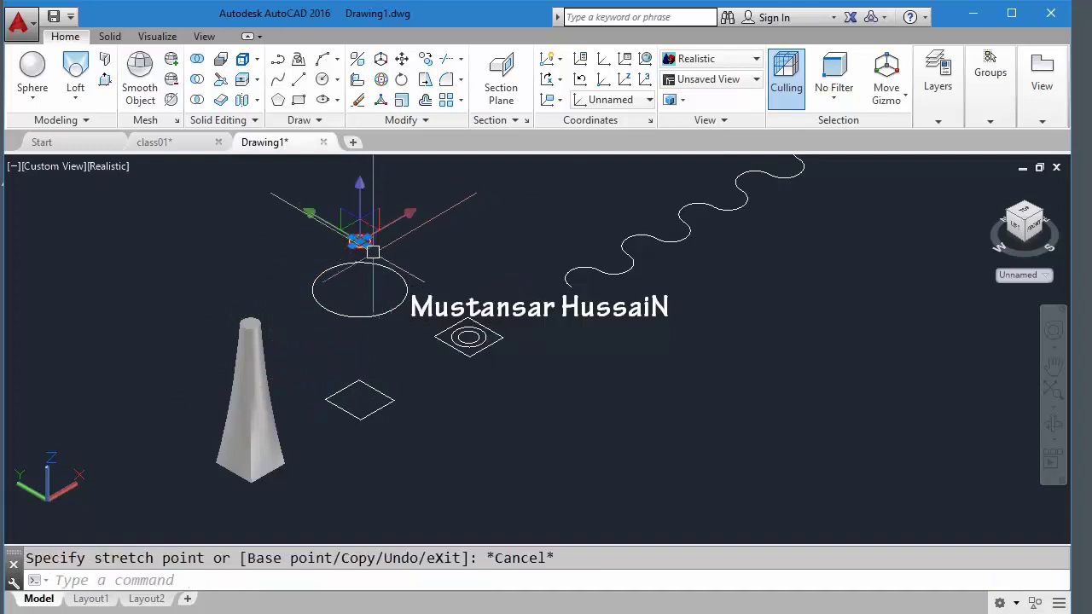
pyautogui.click(366, 245)
pyautogui.click(390, 253)
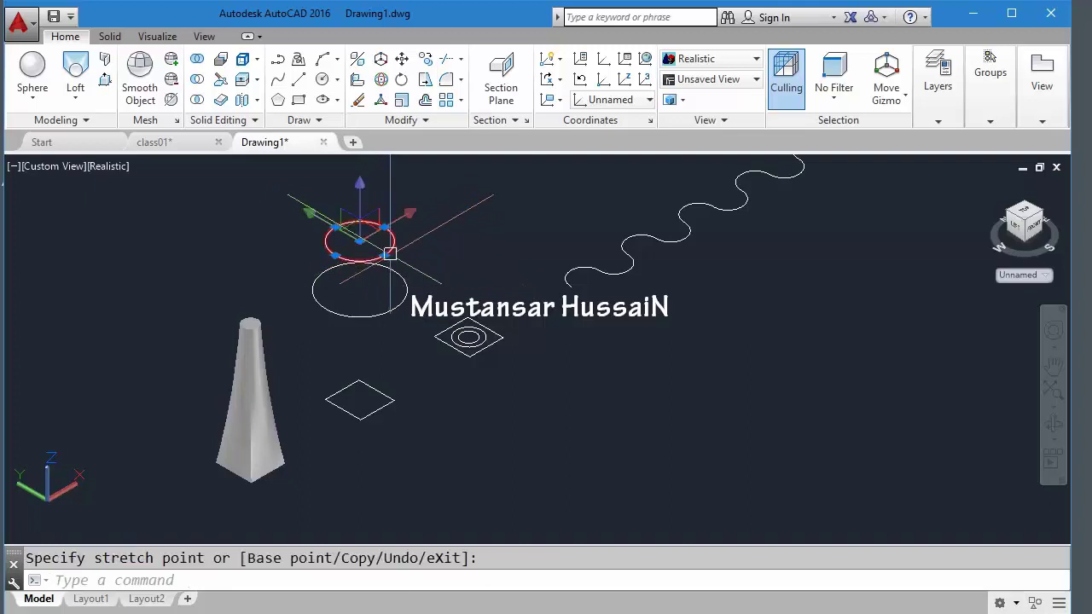
pyautogui.press('Escape')
# Start a Loft and pick the second set's square, large middle circle and top circle in that order
pyautogui.moveTo(328, 357)
pyautogui.mouseDown(button='middle')
pyautogui.moveTo(349, 358)
pyautogui.moveTo(322, 360)
pyautogui.mouseUp(button='middle')
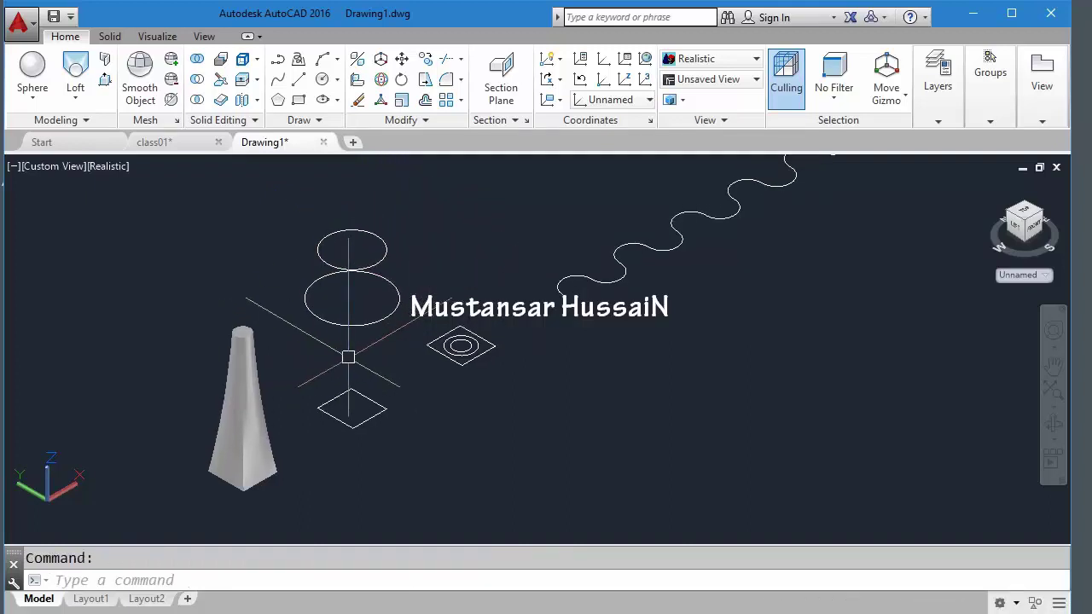
pyautogui.click(75, 75)
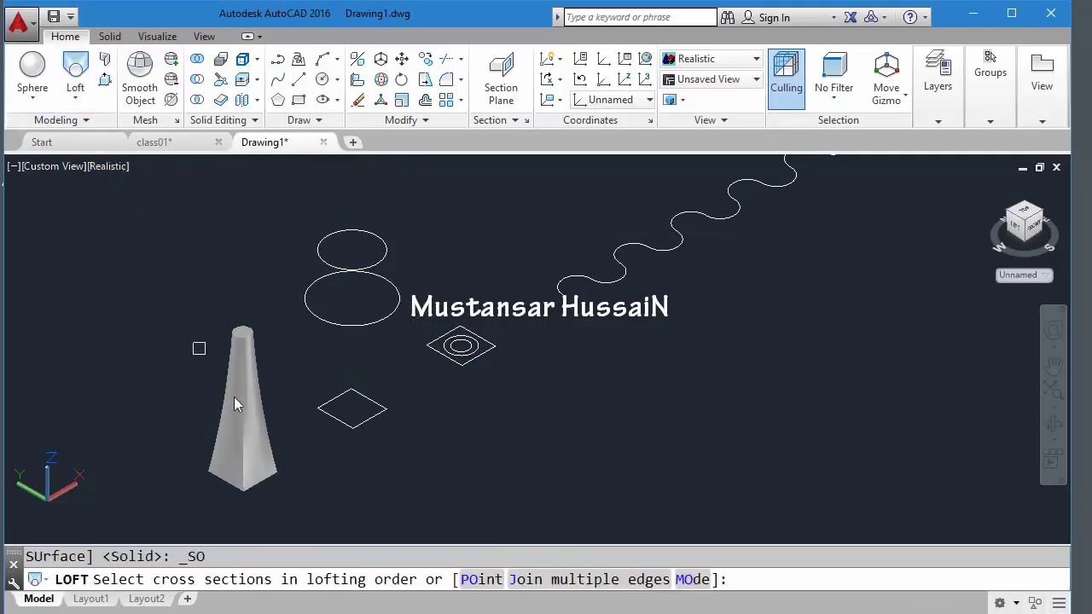
pyautogui.click(376, 415)
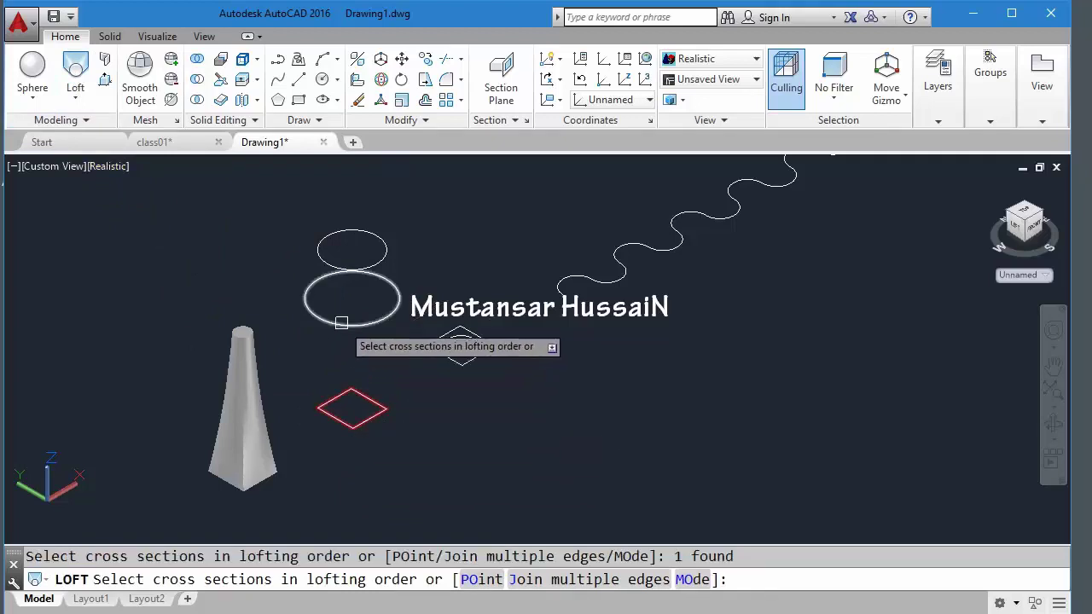
pyautogui.click(341, 322)
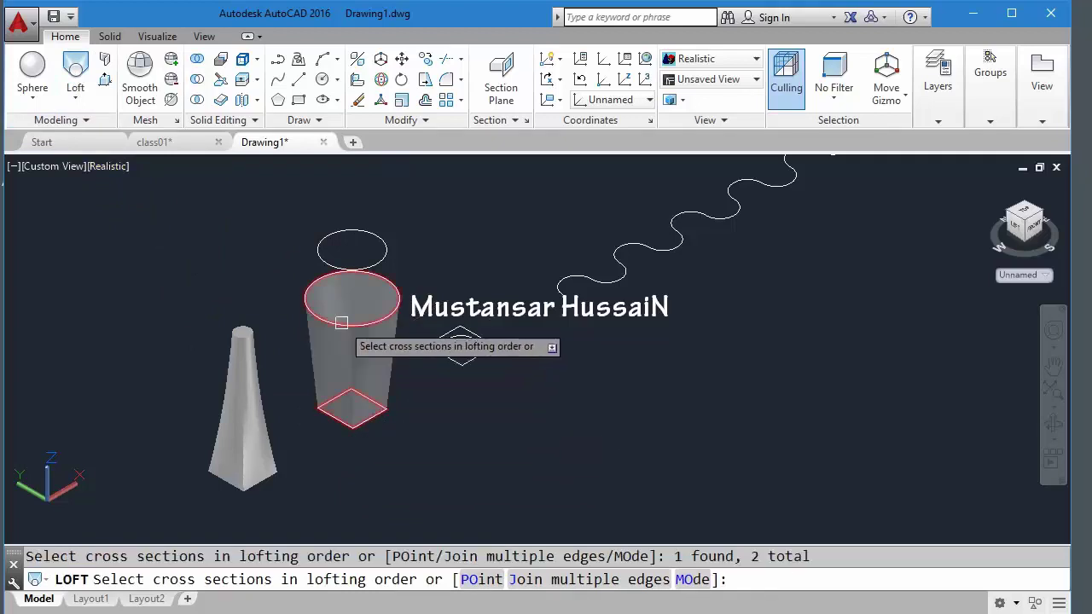
pyautogui.click(345, 261)
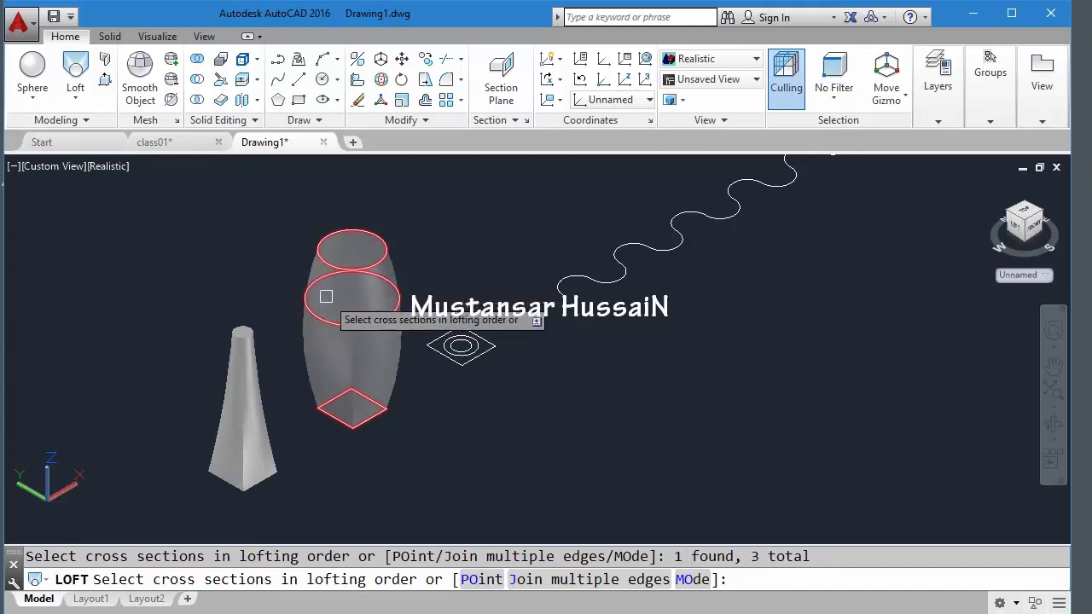
pyautogui.moveTo(324, 295); pyautogui.dragTo(332, 336, button='middle')
pyautogui.scroll(3, 373, 290)
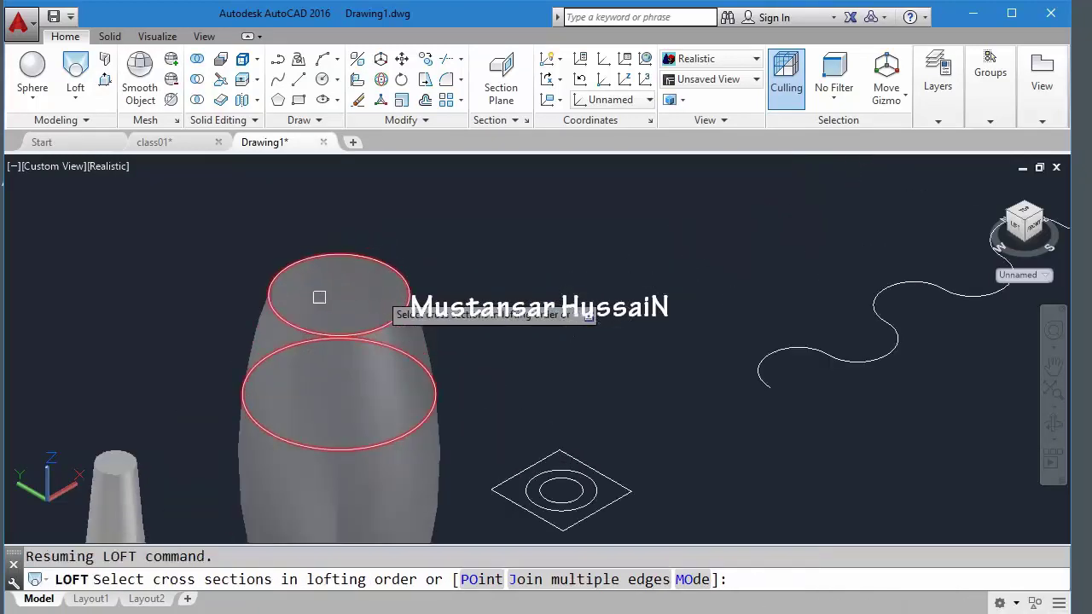
pyautogui.scroll(-4, 329, 299)
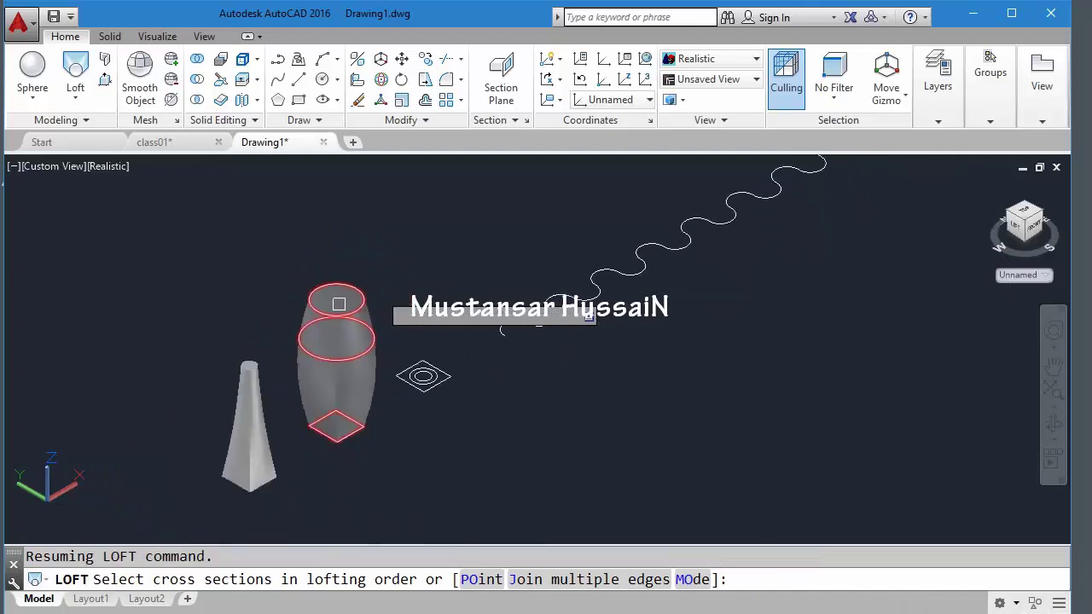
pyautogui.scroll(2, 310, 297)
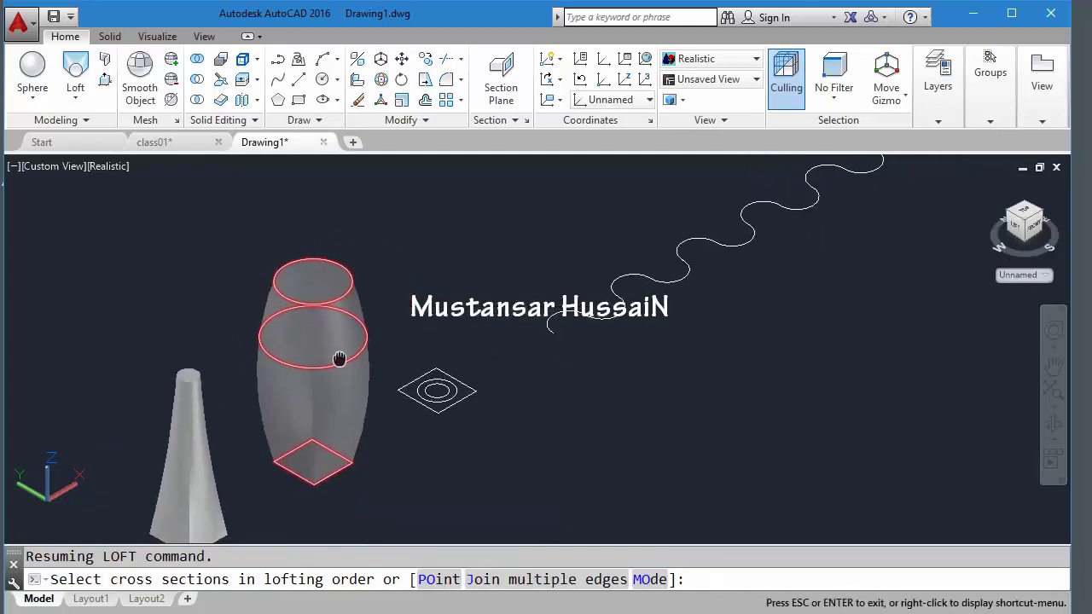
# Set the loft's creation mode to Surface and complete it using cross sections only
pyautogui.click(694, 580)
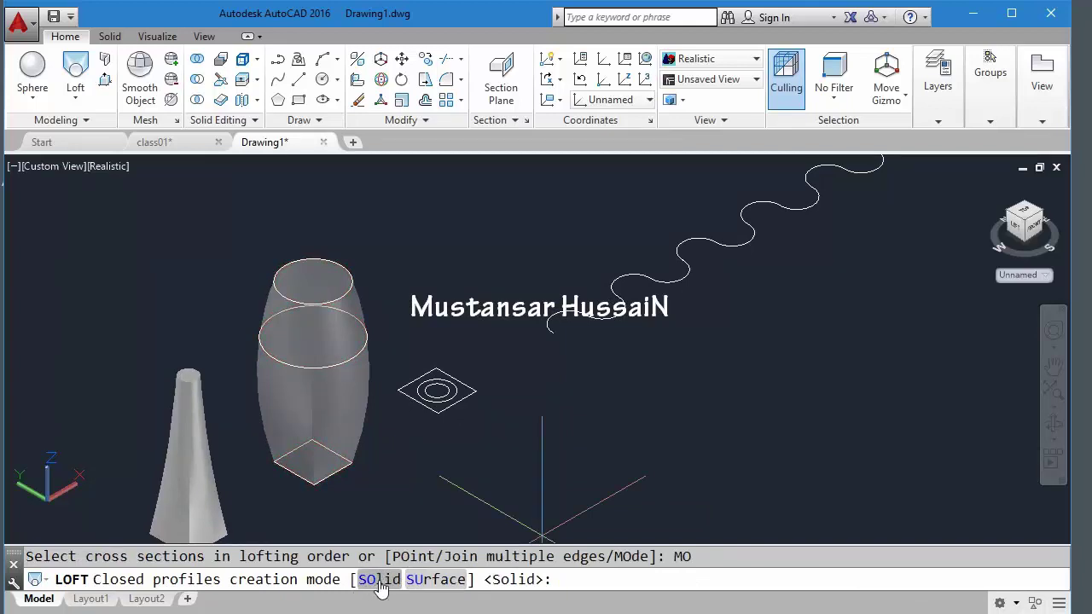
pyautogui.click(419, 580)
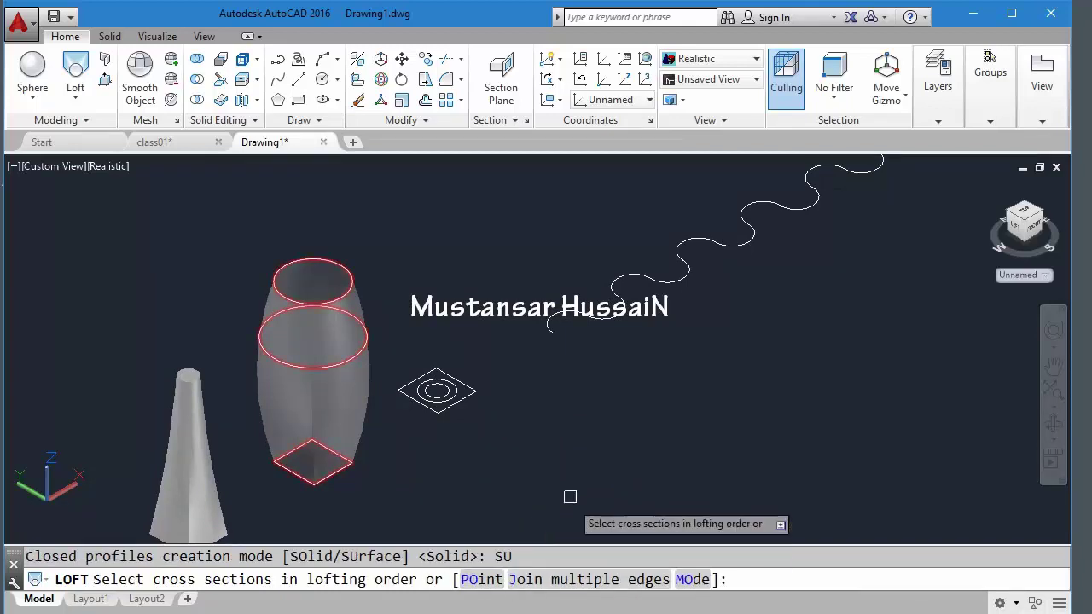
pyautogui.press('Return')
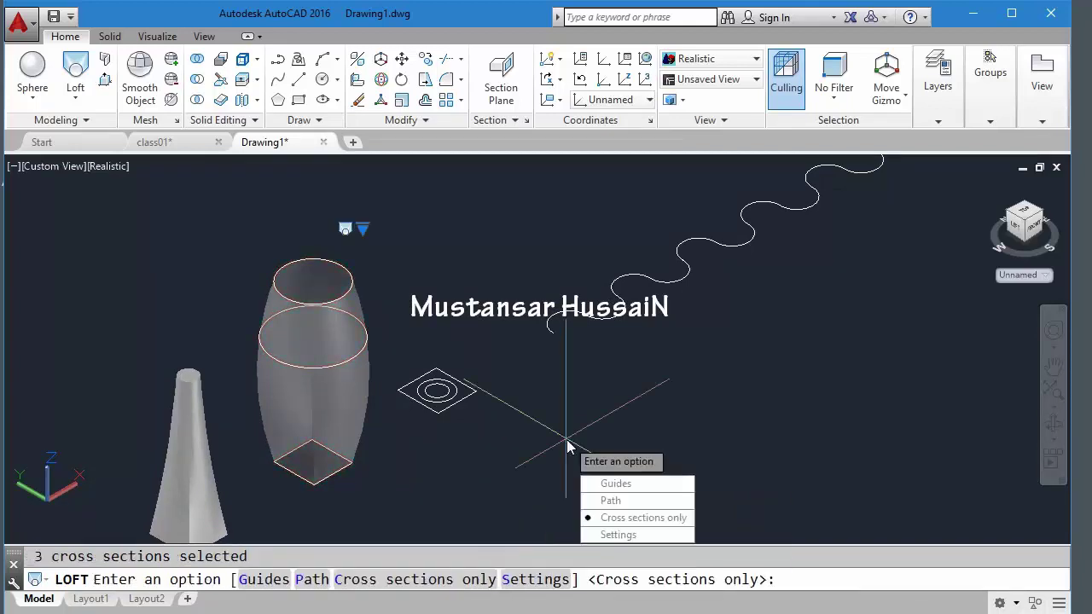
pyautogui.press('Return')
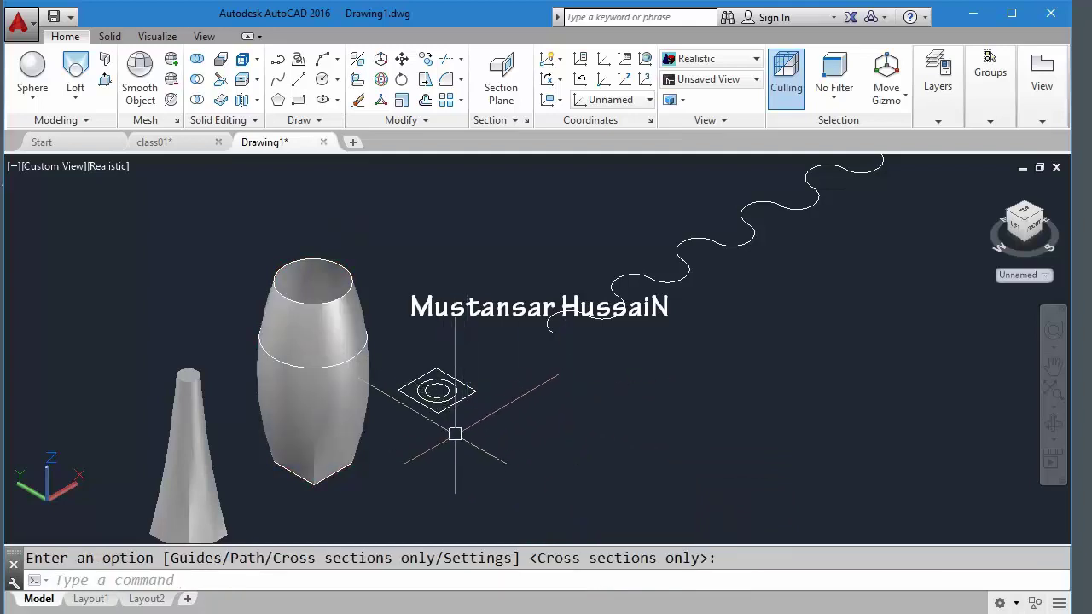
# Raise both concentric circles of the third set along Z above their square
pyautogui.moveTo(316, 337)
pyautogui.keyDown('shift'); pyautogui.mouseDown(button='middle')
pyautogui.moveTo(313, 410)
pyautogui.moveTo(263, 414)
pyautogui.moveTo(307, 401)
pyautogui.moveTo(361, 410)
pyautogui.moveTo(429, 366)
pyautogui.moveTo(412, 348)
pyautogui.moveTo(361, 442)
pyautogui.moveTo(349, 310)
pyautogui.mouseUp(button='middle'); pyautogui.keyUp('shift')
pyautogui.moveTo(338, 407)
pyautogui.keyDown('shift'); pyautogui.mouseDown(button='middle')
pyautogui.moveTo(427, 367)
pyautogui.moveTo(400, 344)
pyautogui.moveTo(404, 443)
pyautogui.moveTo(435, 401)
pyautogui.mouseUp(button='middle'); pyautogui.keyUp('shift')
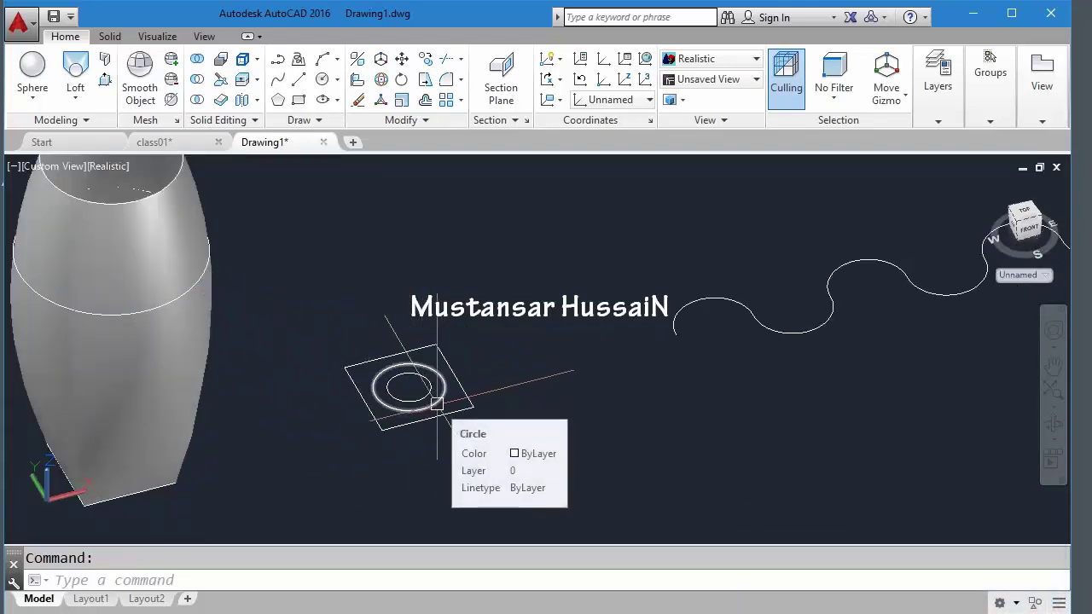
pyautogui.click(436, 403)
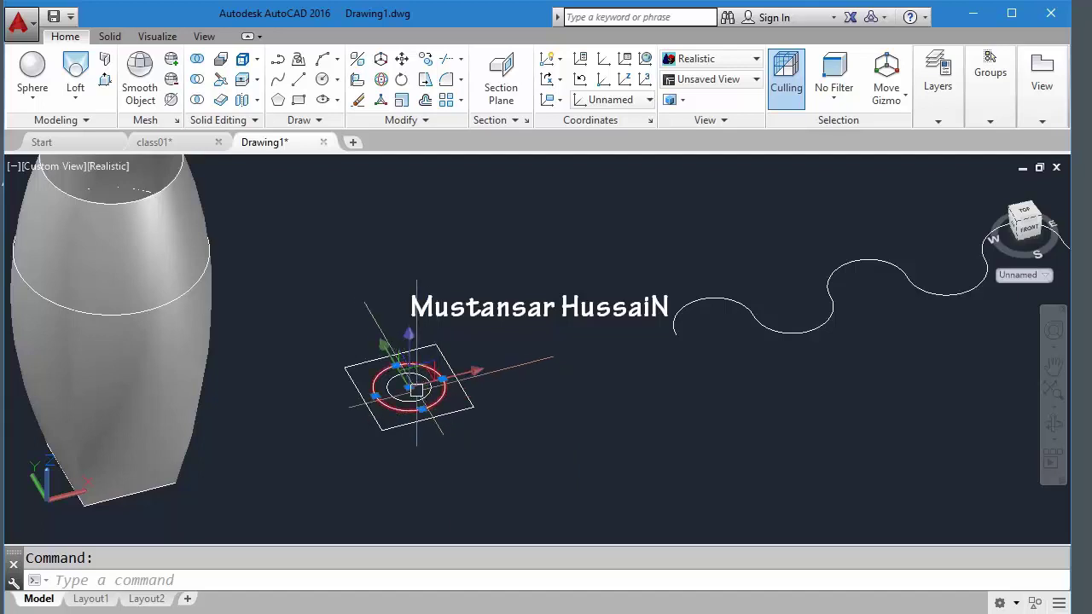
pyautogui.click(442, 379)
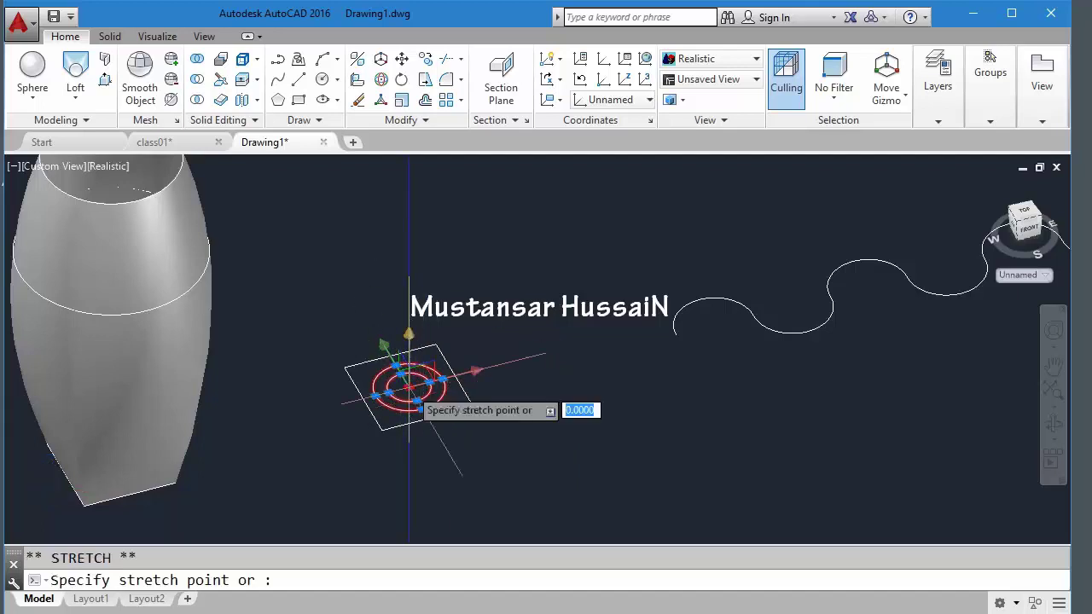
pyautogui.scroll(-3, 441, 222)
pyautogui.moveTo(440, 293); pyautogui.dragTo(448, 460, button='middle')
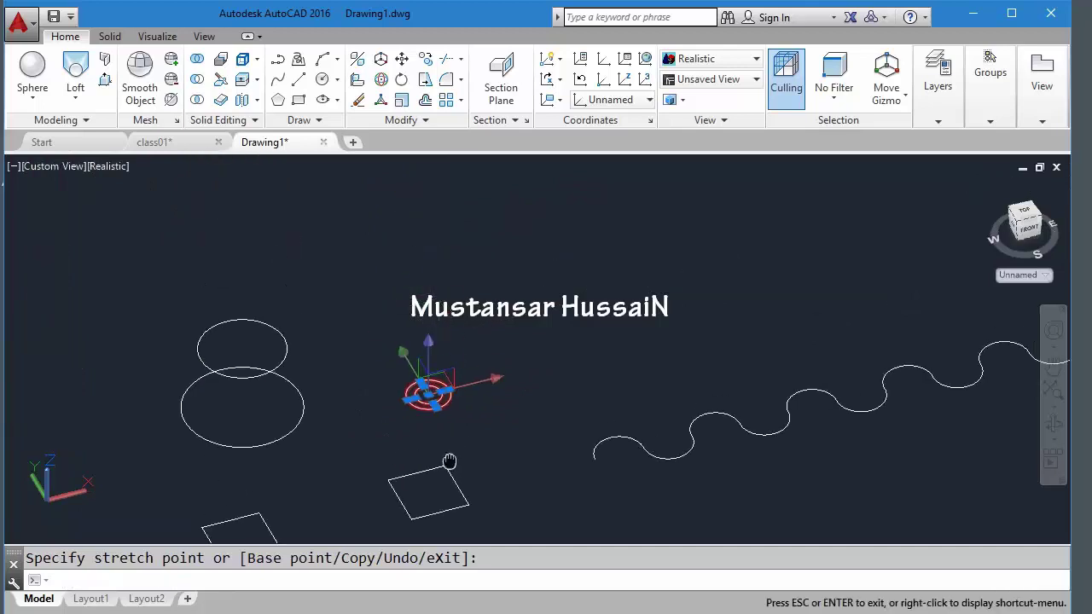
pyautogui.scroll(2, 431, 401)
pyautogui.press('Escape')
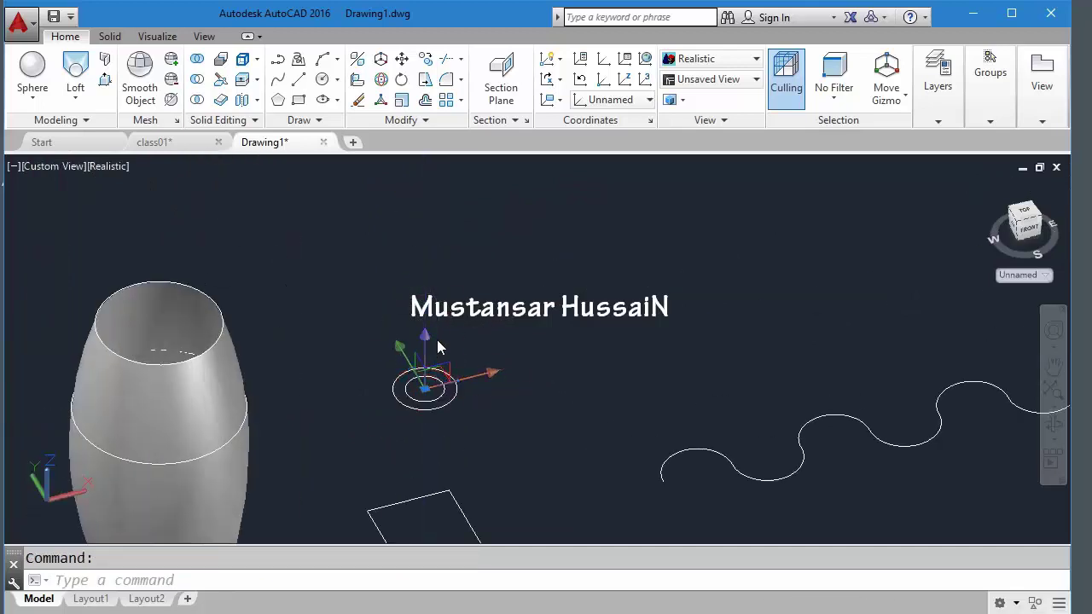
# Raise the smaller circle of the third set further along Z, above the larger circle
pyautogui.click(432, 375)
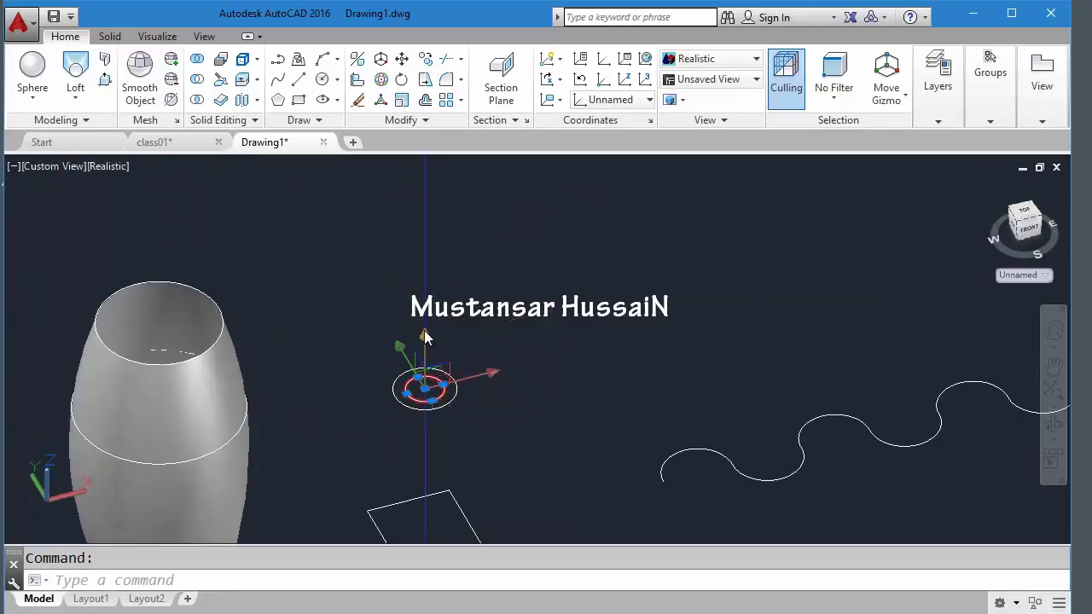
pyautogui.click(426, 337)
pyautogui.click(425, 261)
pyautogui.press('Escape')
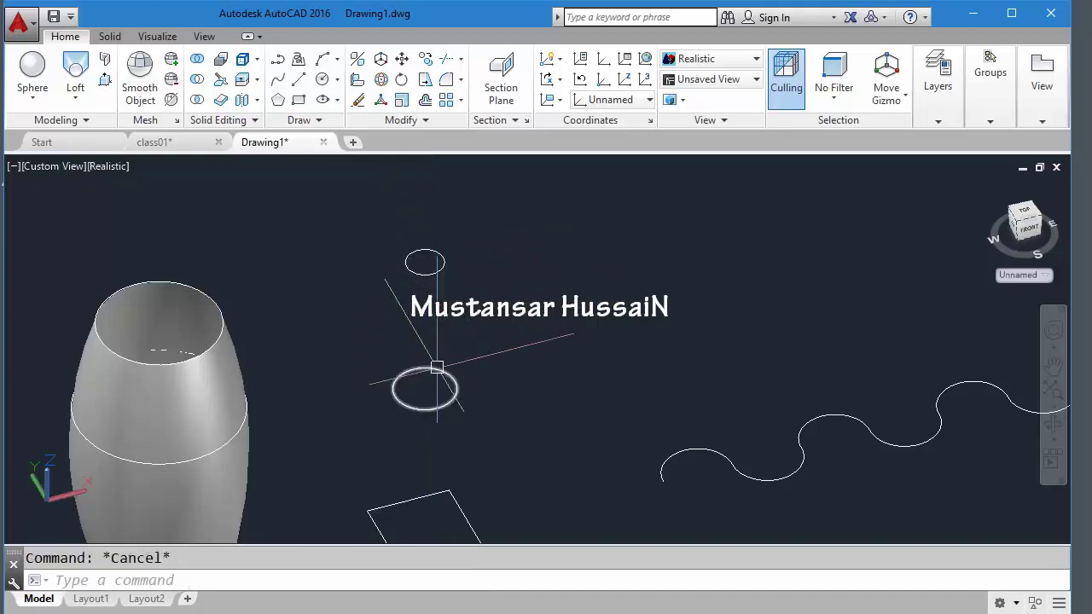
# Shift the third set's top circle sideways along X so it is offset from the circle below
pyautogui.click(435, 264)
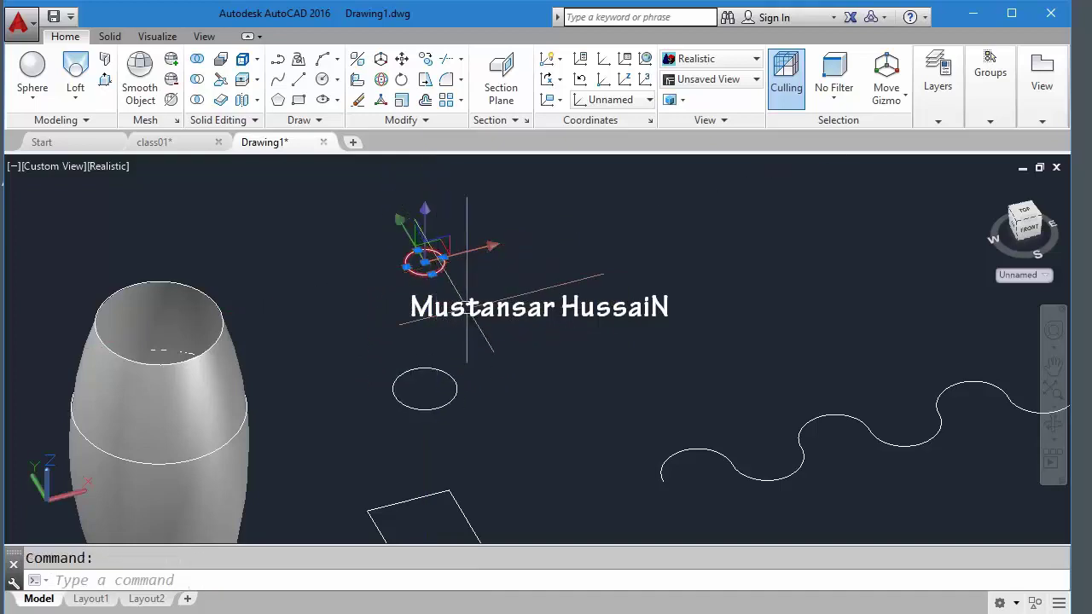
pyautogui.click(425, 261)
pyautogui.click(492, 244)
pyautogui.press('Escape')
# Start a Loft and pick the third set's square, middle circle and offset top circle in that order
pyautogui.scroll(-2, 574, 399)
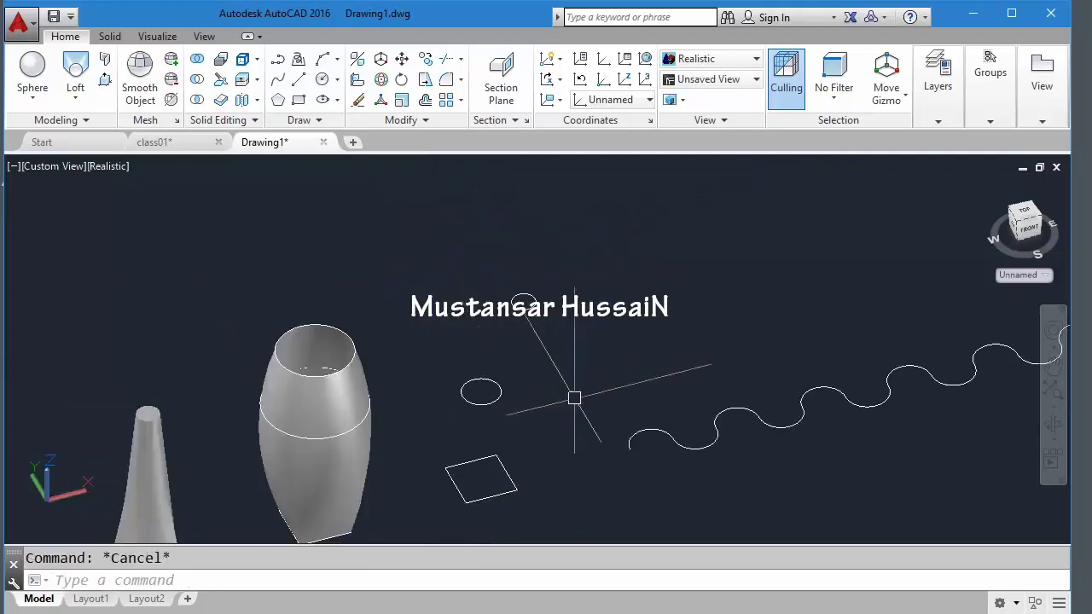
pyautogui.keyDown('shift'); pyautogui.moveTo(463, 475); pyautogui.dragTo(465, 418, button='middle'); pyautogui.keyUp('shift')
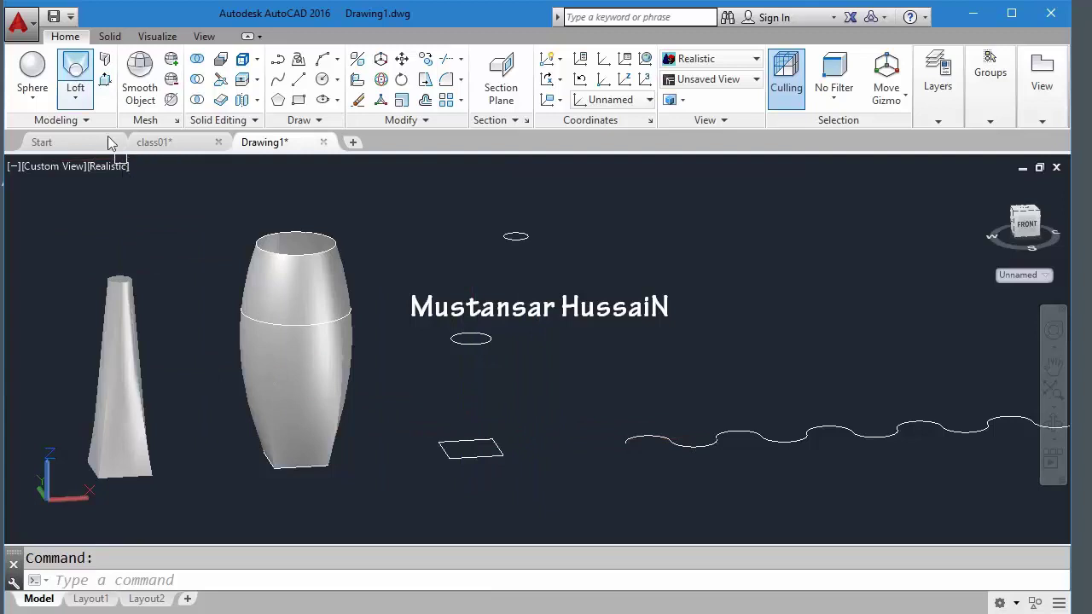
pyautogui.click(472, 461)
pyautogui.click(472, 340)
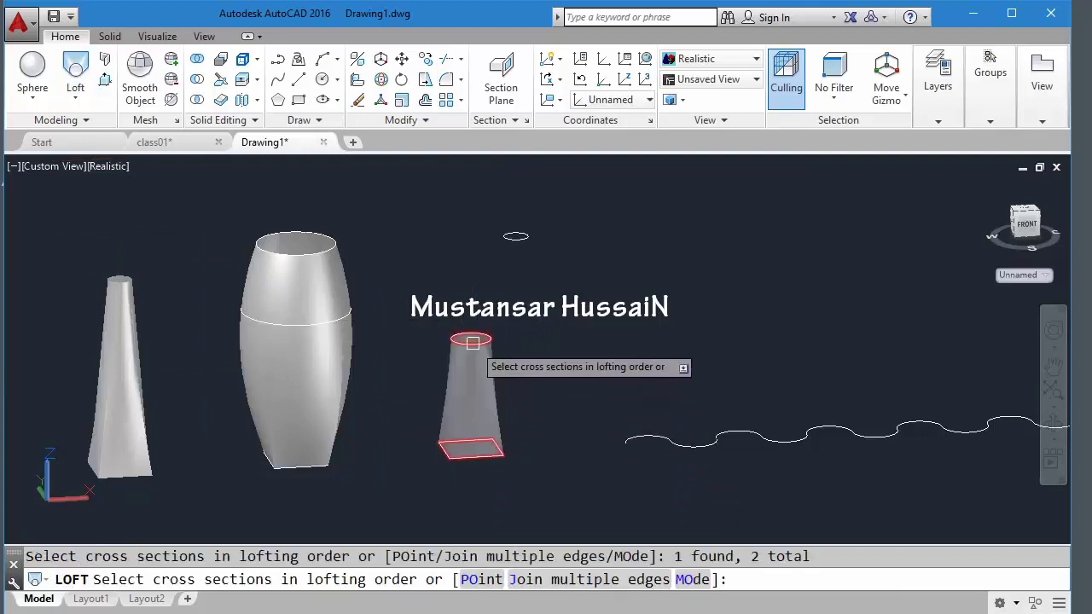
pyautogui.click(515, 236)
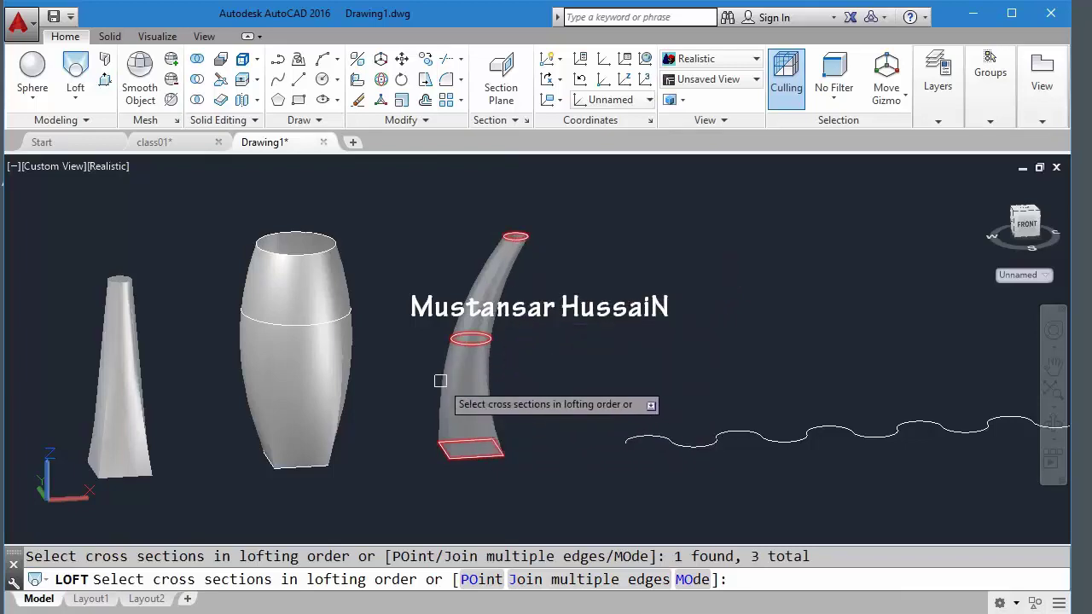
pyautogui.keyDown('shift'); pyautogui.moveTo(440, 380); pyautogui.dragTo(458, 413, button='middle'); pyautogui.keyUp('shift')
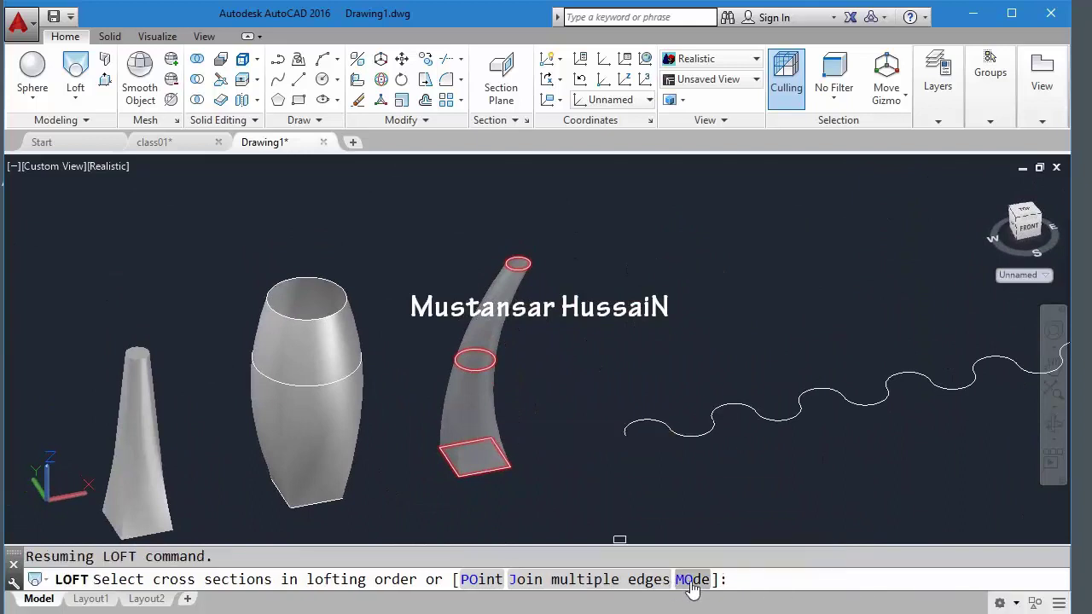
# Set the loft's creation mode to Solid and accept the three selected cross sections
pyautogui.click(649, 579)
pyautogui.click(379, 579)
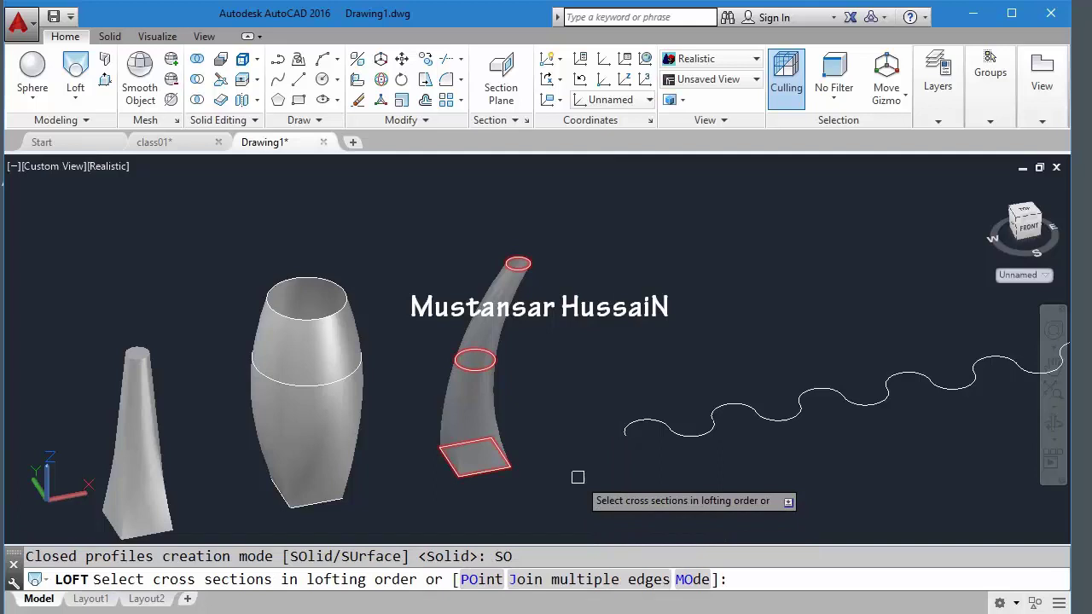
pyautogui.press('Return')
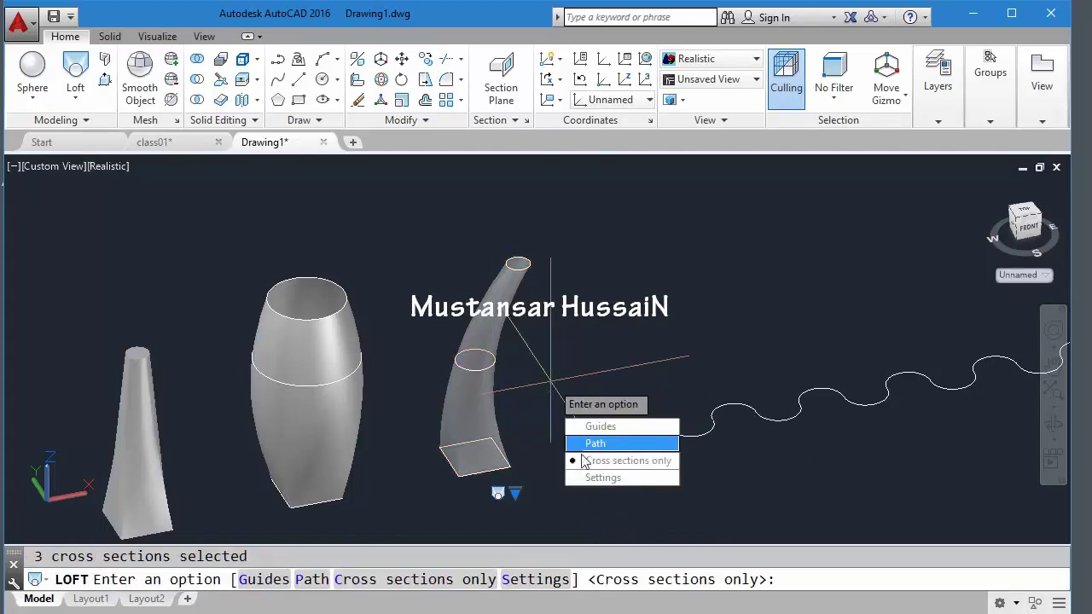
# Open the loft's settings, move the dialog closer to the model, and try the Ruled surface control before returning to Smooth Fit
pyautogui.click(534, 580)
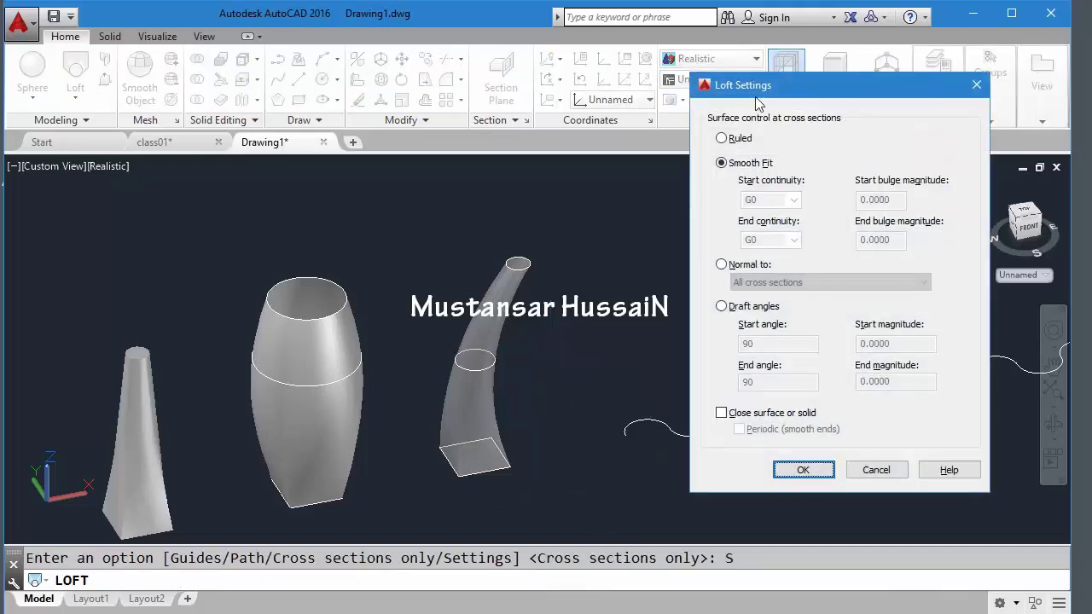
pyautogui.moveTo(756, 97); pyautogui.dragTo(658, 160)
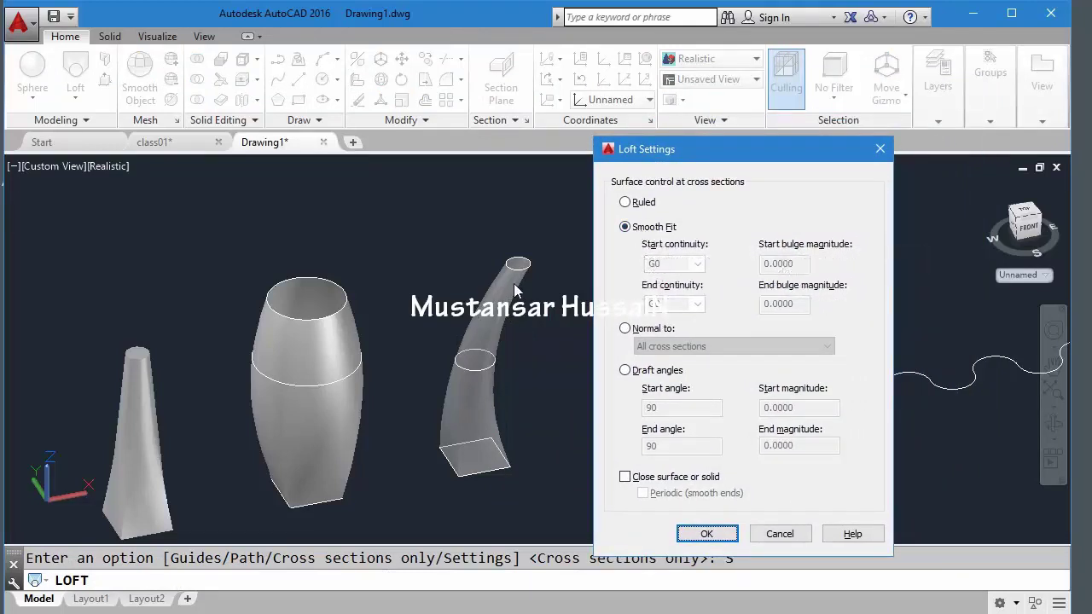
pyautogui.click(626, 203)
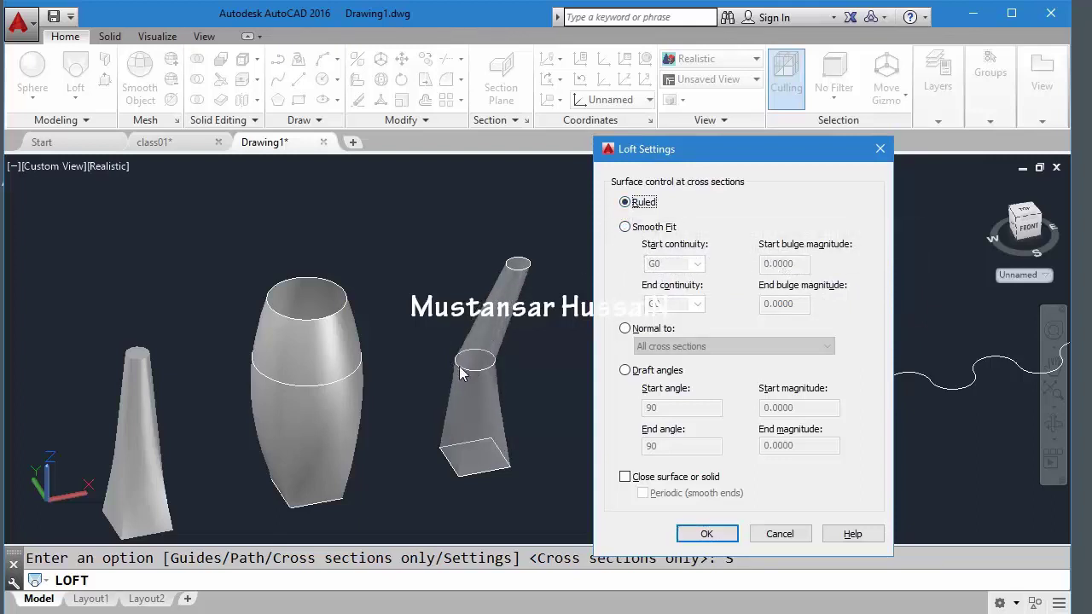
pyautogui.click(634, 229)
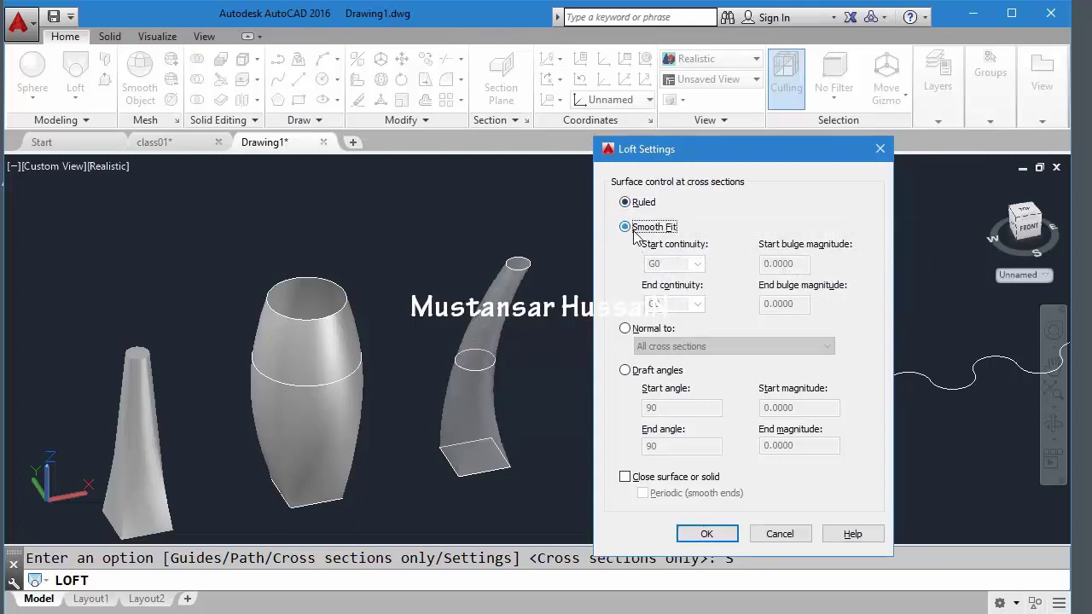
# Preview the Normal to surface control with Start, End, Start and End, and All cross sections in turn
pyautogui.click(631, 329)
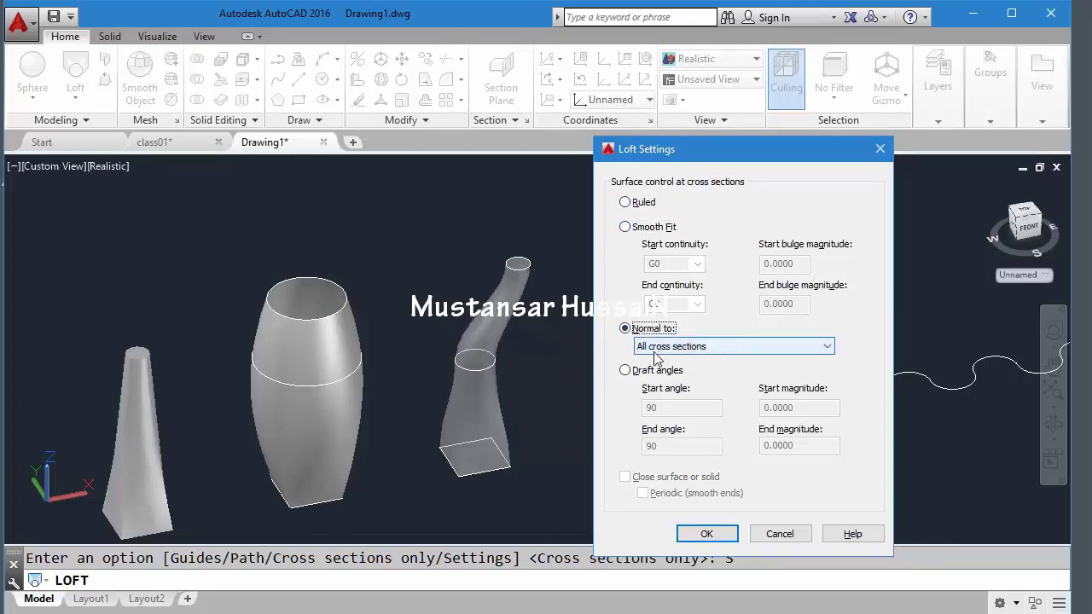
pyautogui.click(674, 347)
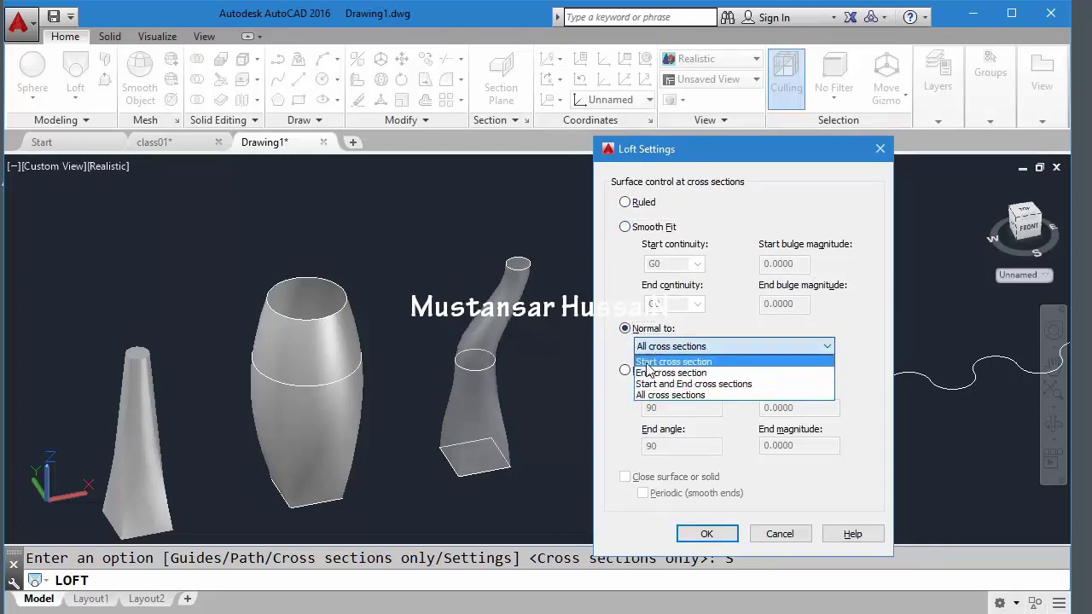
pyautogui.click(660, 362)
pyautogui.click(663, 346)
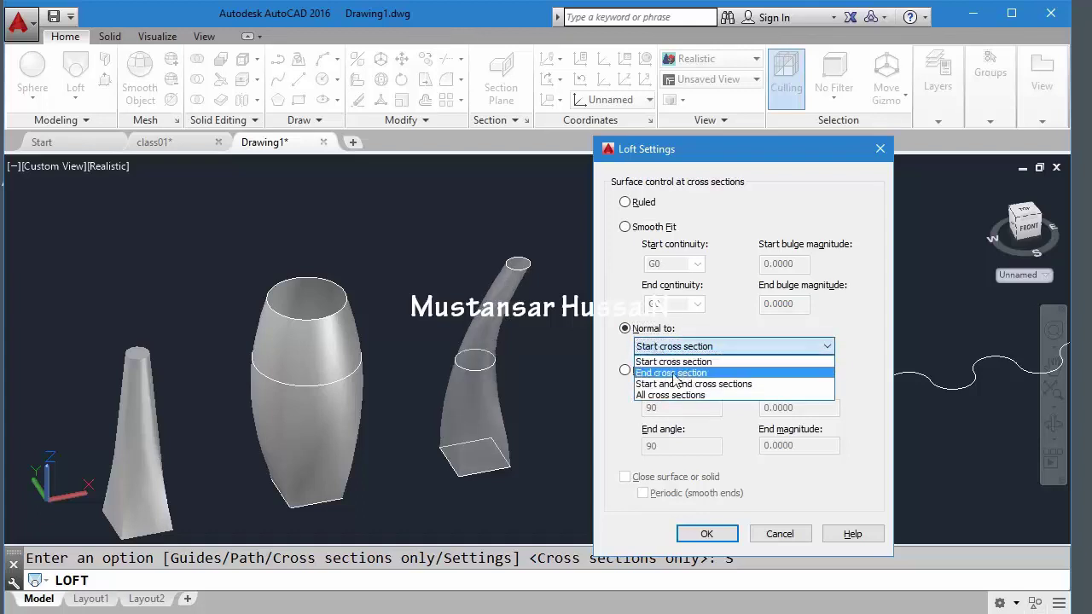
pyautogui.click(673, 373)
pyautogui.click(674, 350)
pyautogui.click(666, 382)
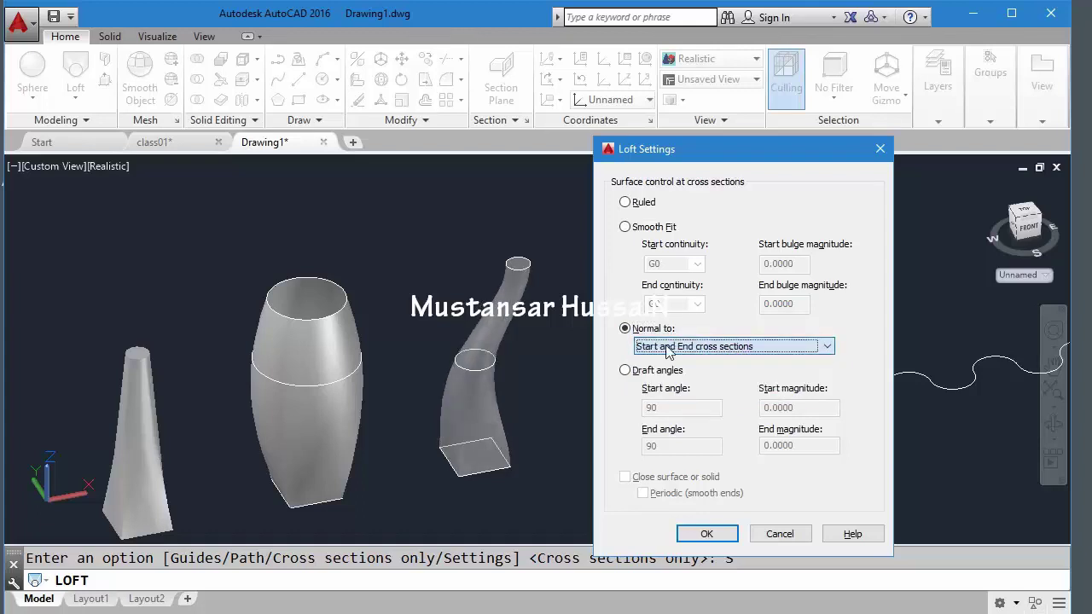
pyautogui.click(665, 349)
pyautogui.click(665, 395)
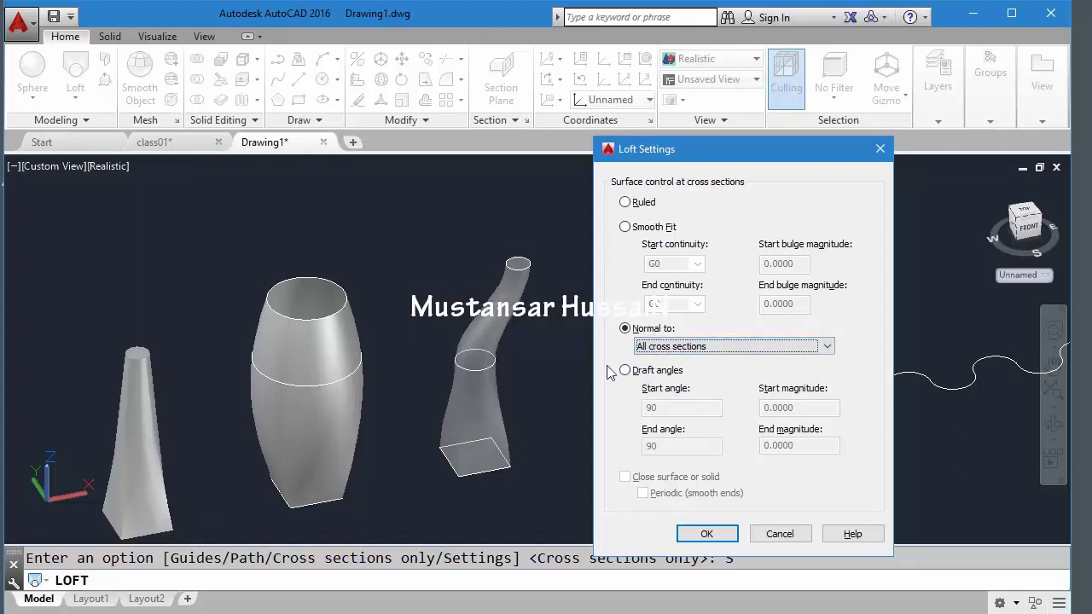
# Switch the loft's surface control back to Smooth Fit for comparison, then to Draft angles
pyautogui.click(624, 226)
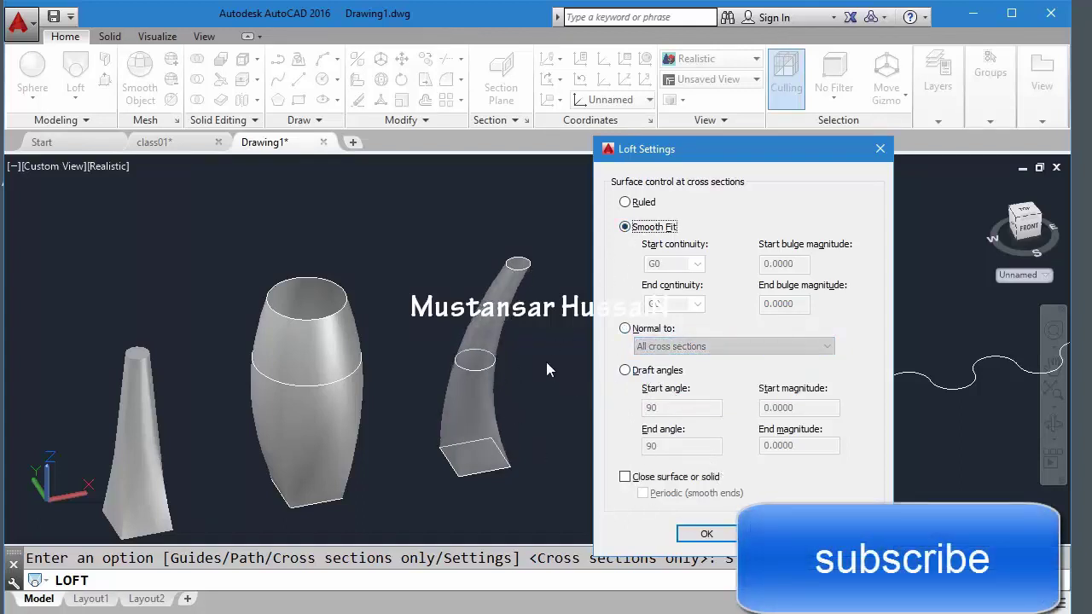
pyautogui.click(657, 370)
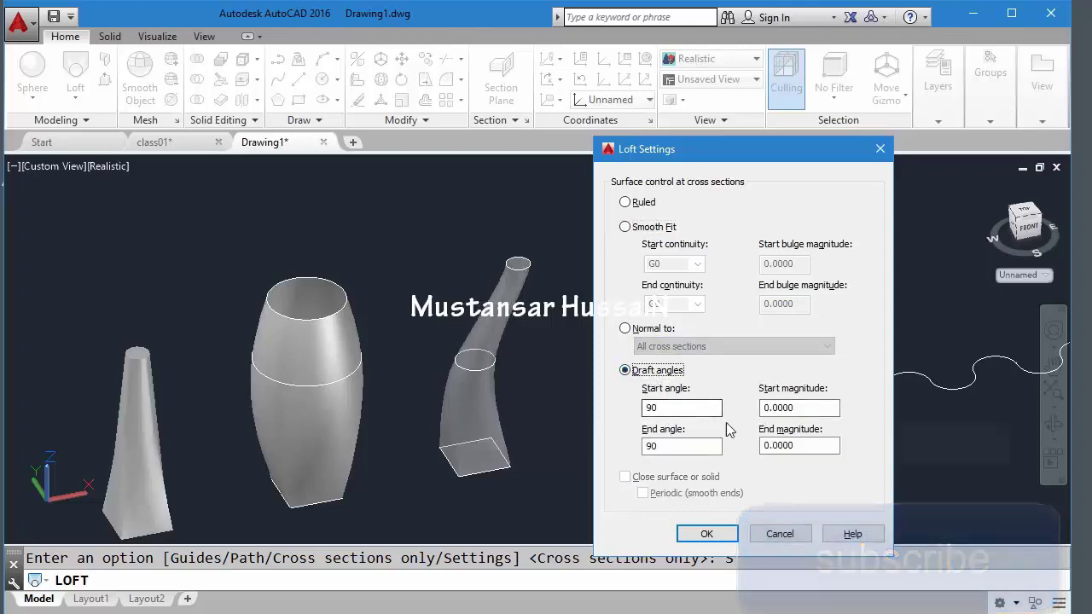